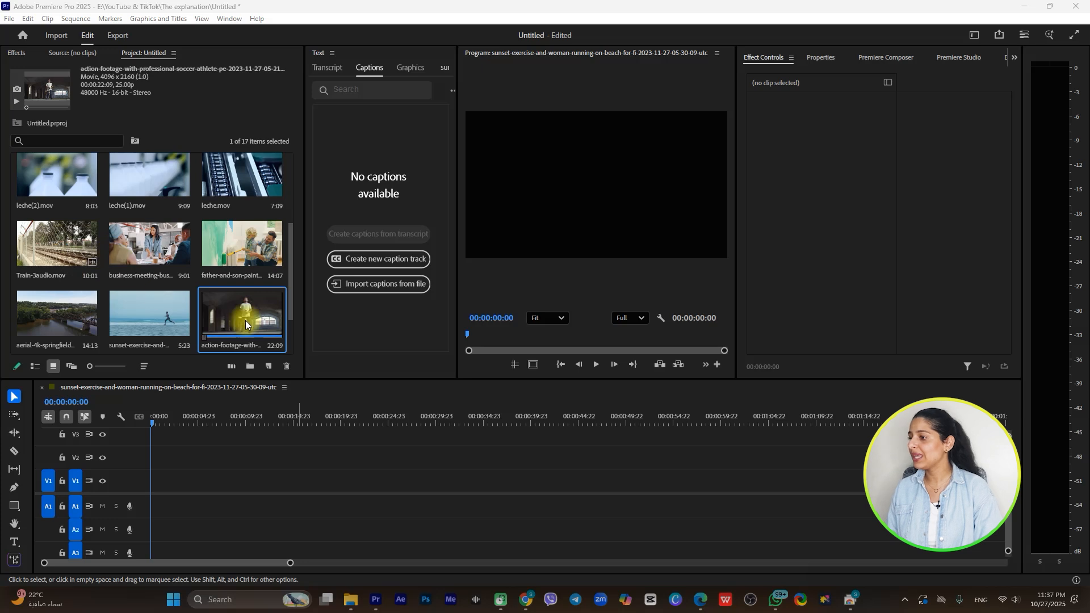
# Place the soccer-athlete, sunset-exercise and aerial-springfield clips together on track V1 at the start of the timeline.
pyautogui.keyDown('shift'); pyautogui.click(86, 315); pyautogui.keyUp('shift')
pyautogui.moveTo(150, 314); pyautogui.dragTo(153, 483)
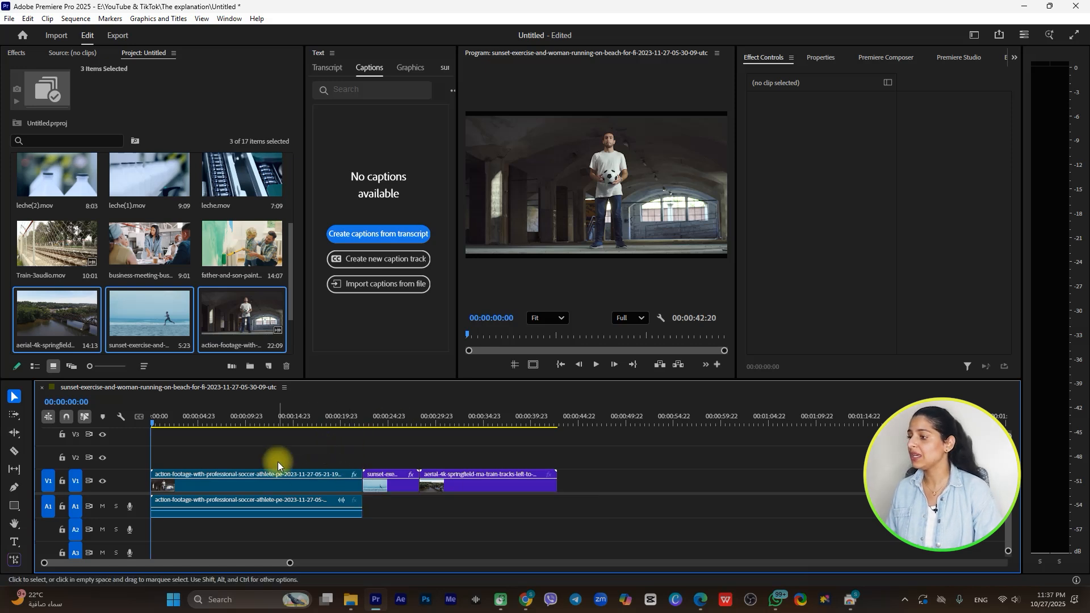
# Remove all unused media from the project, then check the three timeline clips against the remaining project items.
pyautogui.click(27, 19)
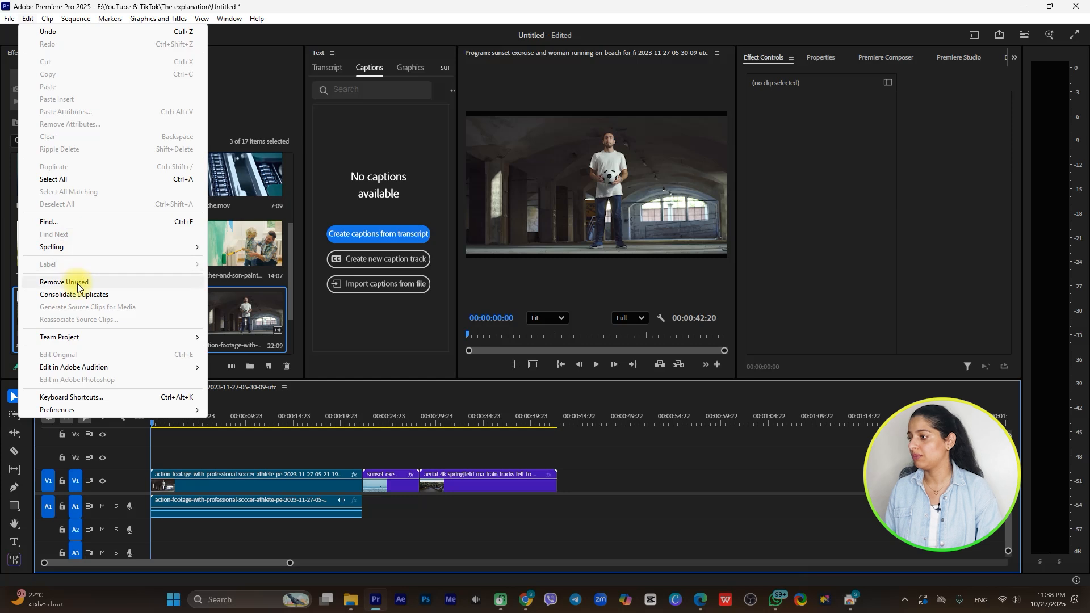
pyautogui.click(77, 283)
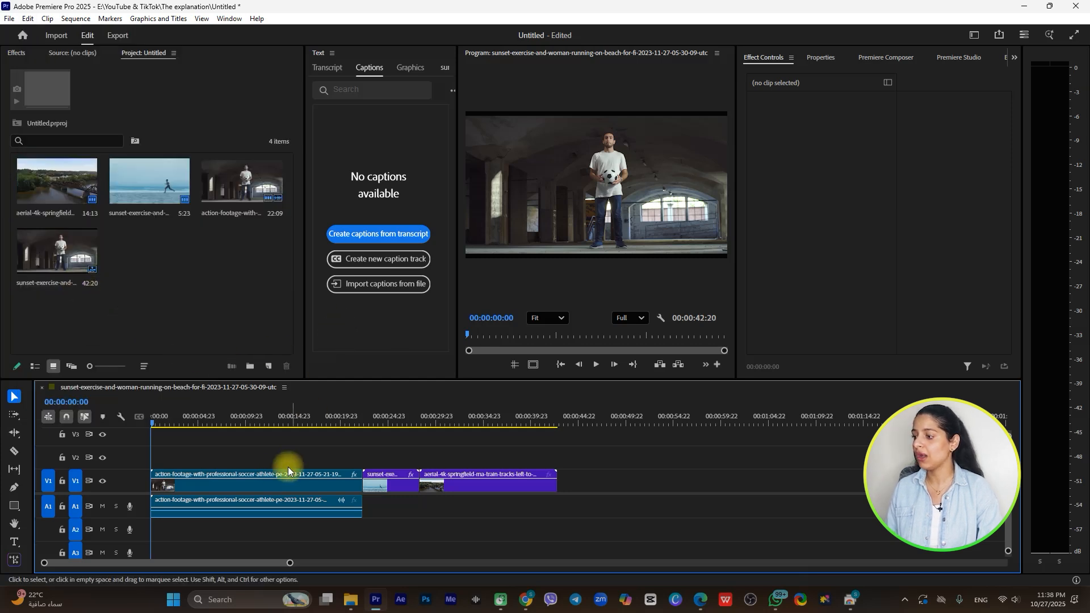
pyautogui.click(225, 411)
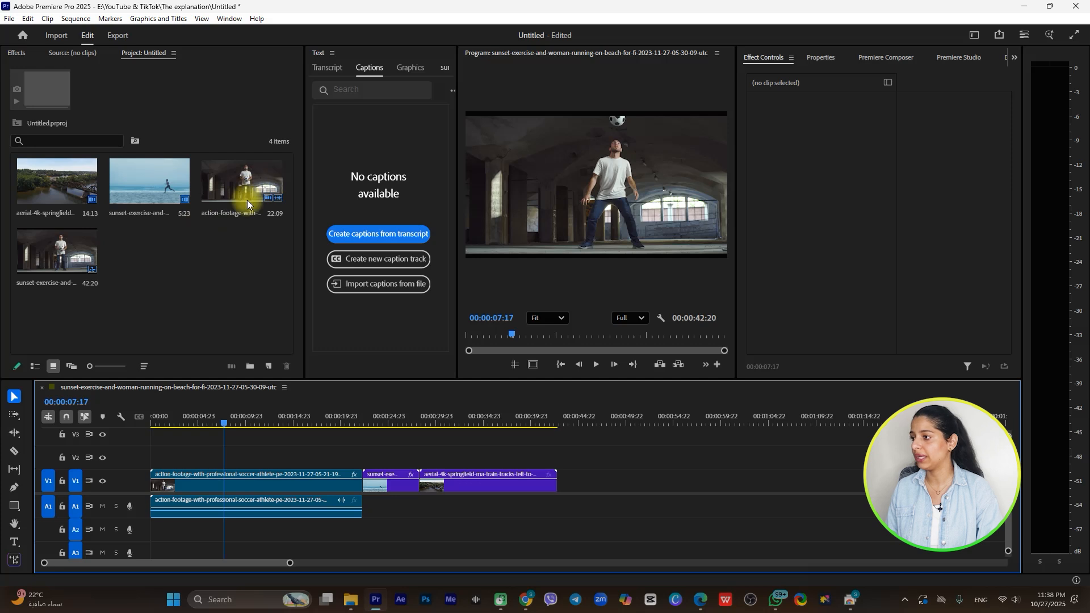
pyautogui.click(391, 423)
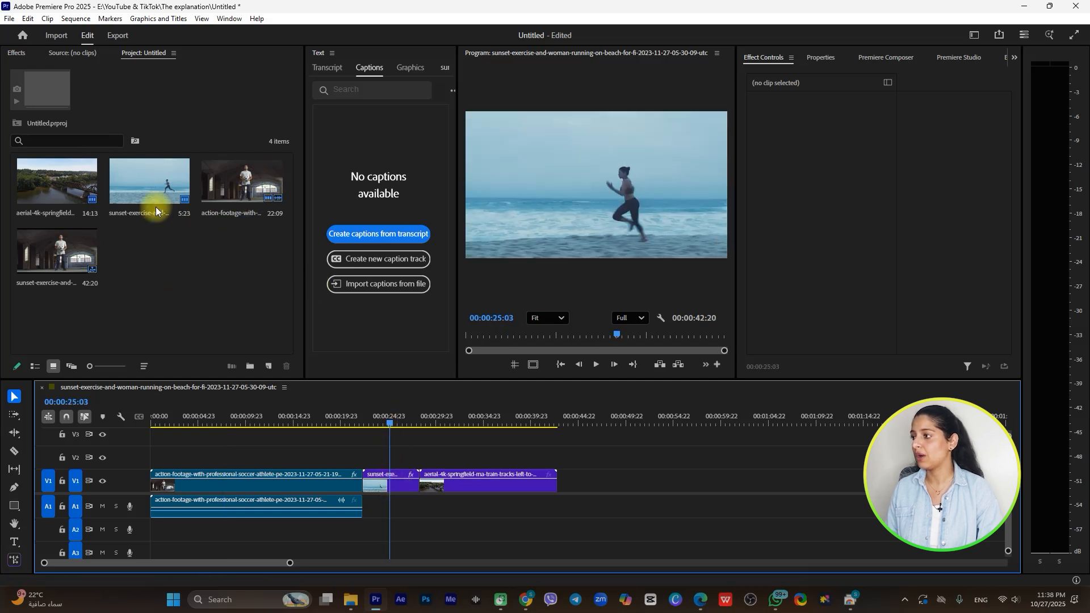
pyautogui.click(498, 416)
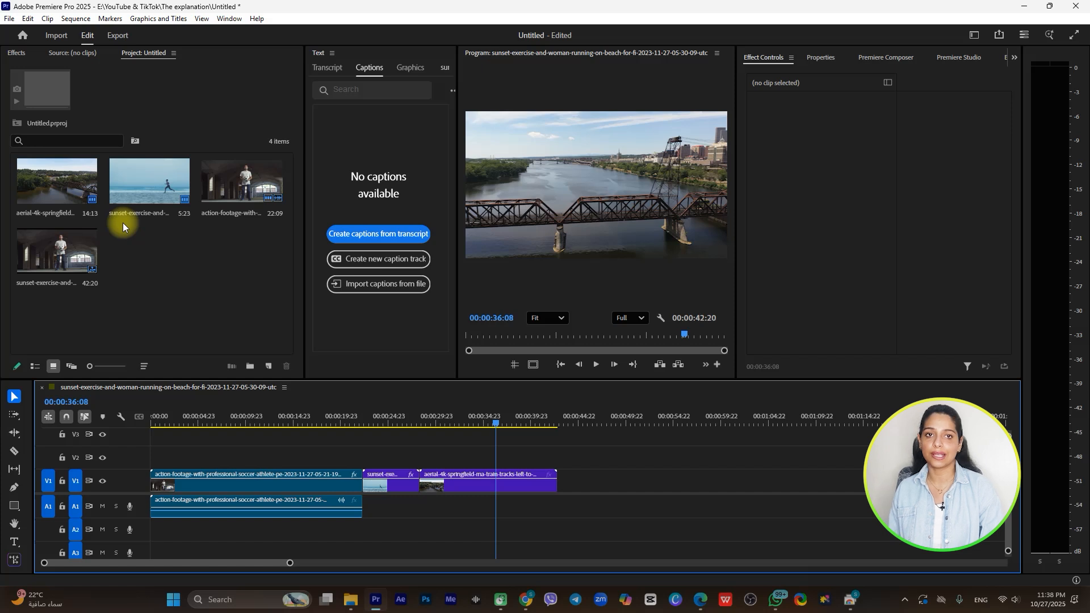
# Undo the removal of the unused media and deselect the project items.
pyautogui.hotkey('ctrl', 'z')
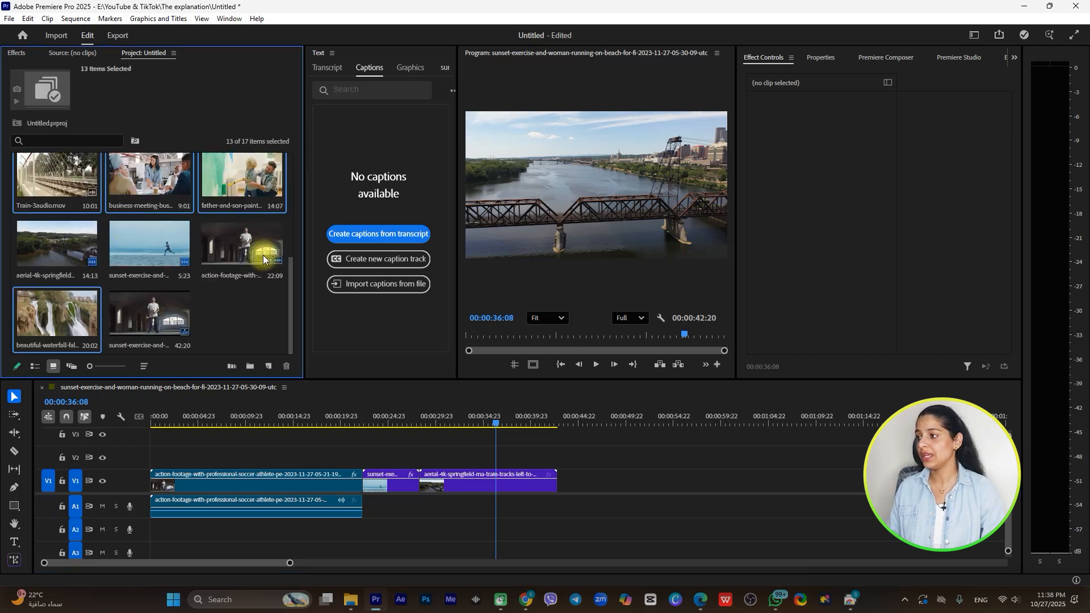
pyautogui.click(270, 328)
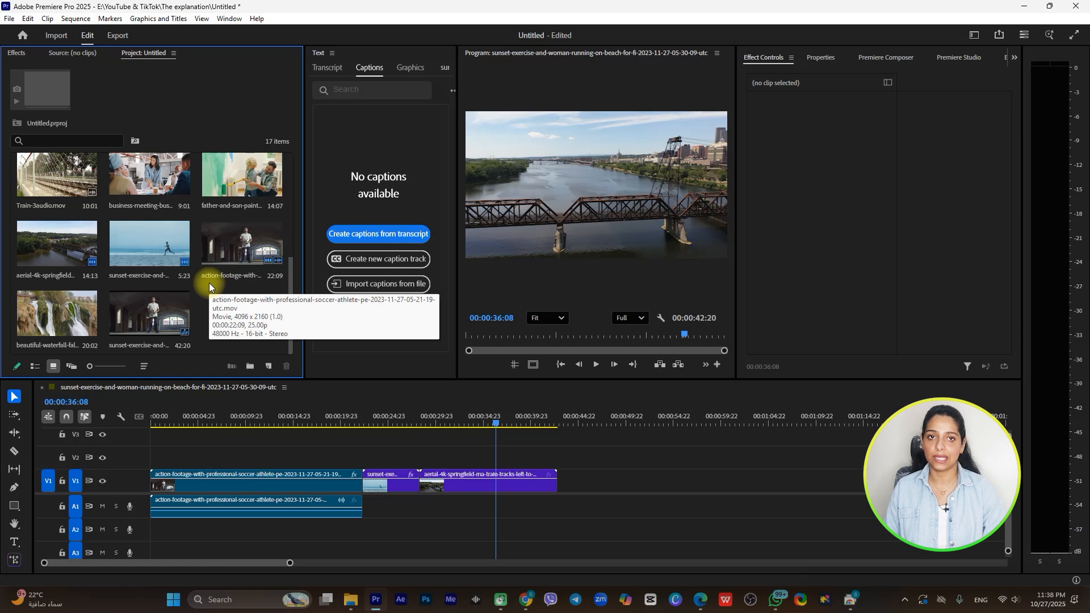
# Import the attractive-athletic-girl-with-green-apple video from folder V again and locate both copies in the project.
pyautogui.moveTo(352, 596)
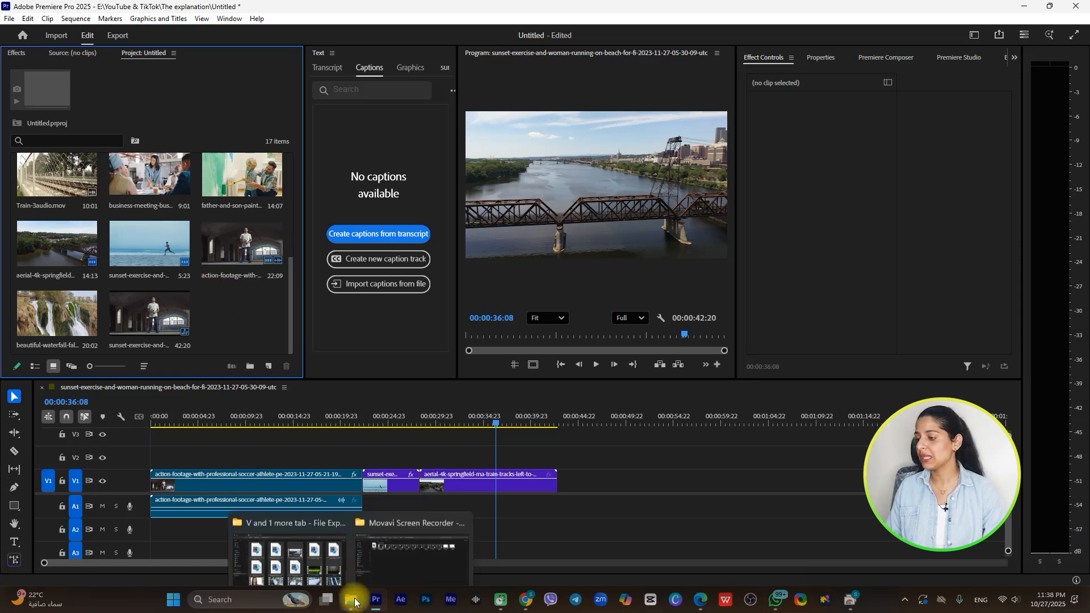
pyautogui.click(314, 564)
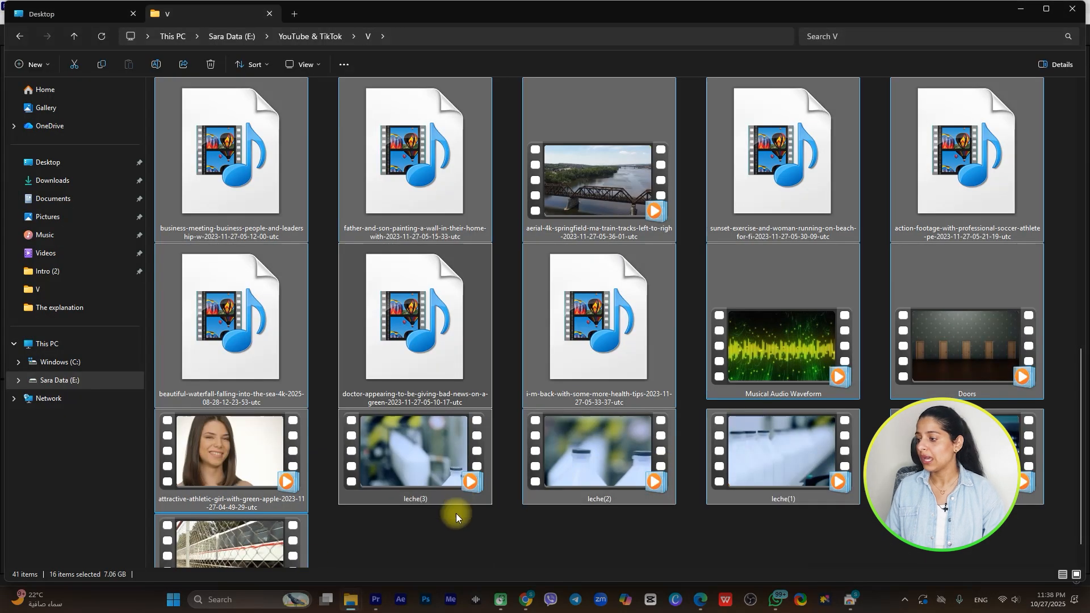
pyautogui.moveTo(260, 460); pyautogui.dragTo(247, 332)
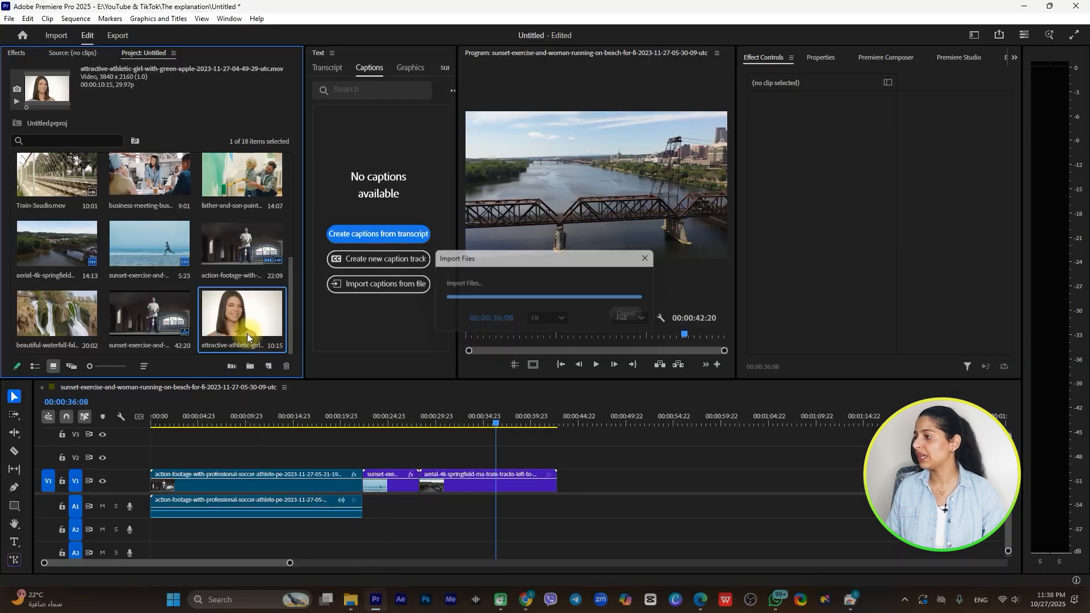
pyautogui.scroll(5, 237, 300)
pyautogui.click(139, 192)
pyautogui.scroll(-3, 189, 244)
pyautogui.click(221, 311)
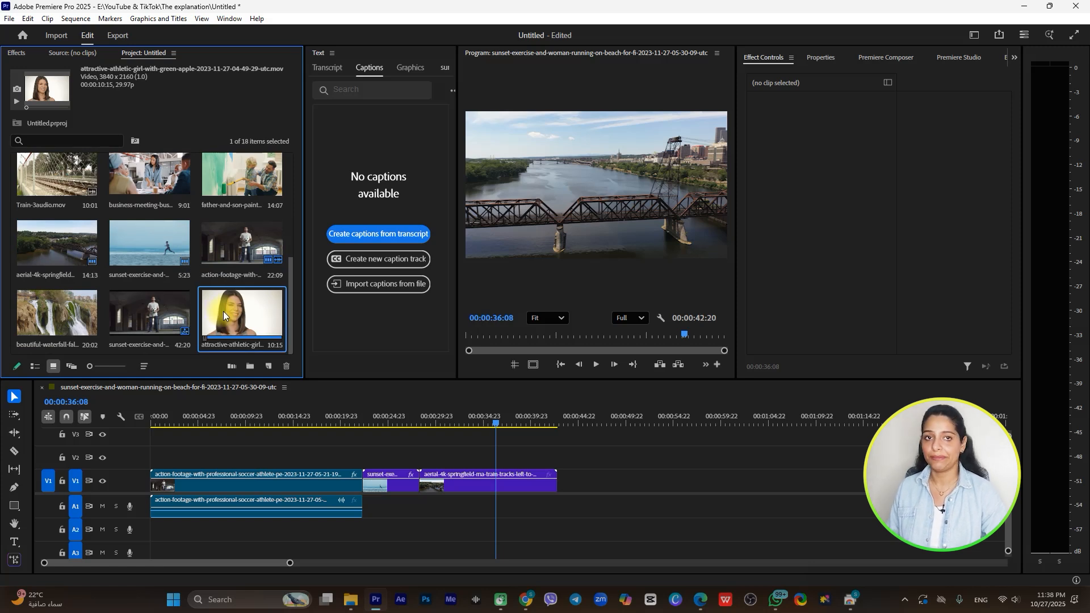
# Consolidate the duplicate clips in the project and check the media list for the repeated clip.
pyautogui.click(27, 18)
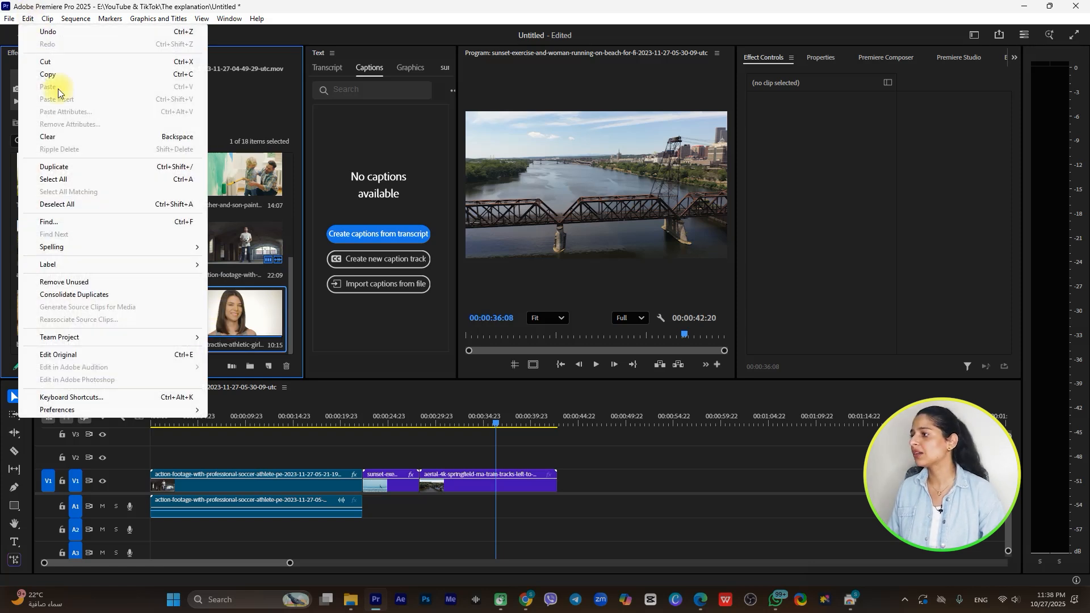
pyautogui.click(97, 296)
pyautogui.scroll(4, 169, 280)
pyautogui.scroll(-4, 169, 278)
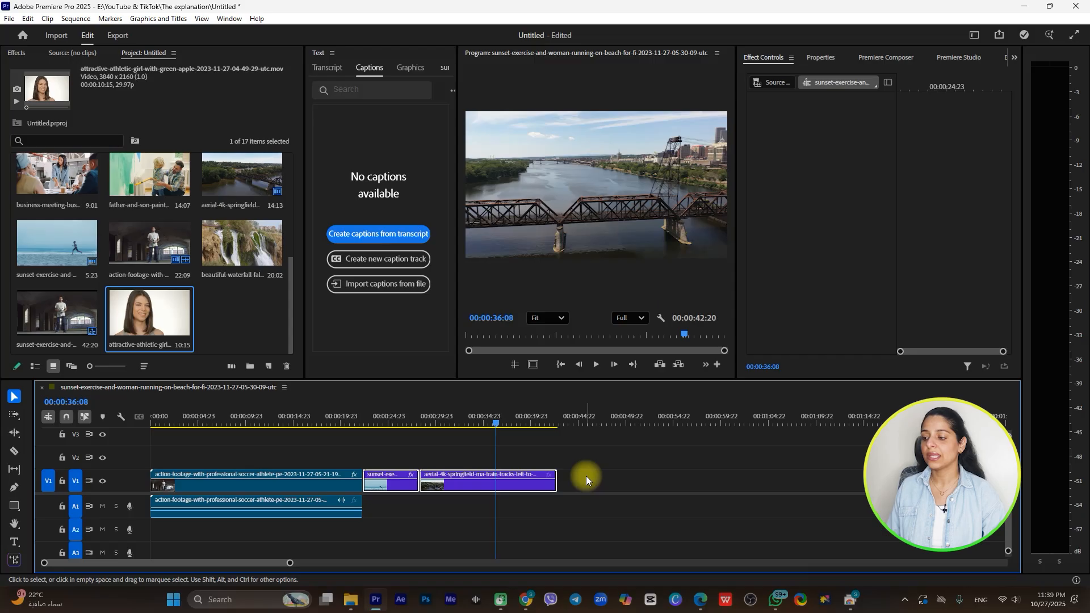
# Nest the sunset-exercise and aerial clips into one sequence with the default name, then undo the nesting.
pyautogui.click(586, 475)
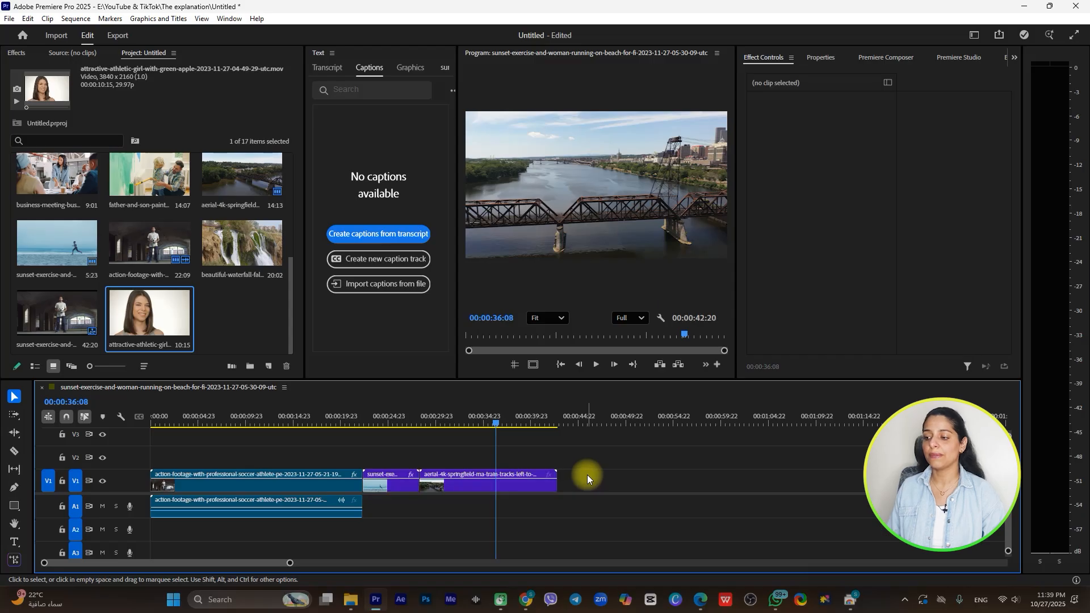
pyautogui.moveTo(601, 462); pyautogui.dragTo(364, 515)
pyautogui.rightClick(390, 485)
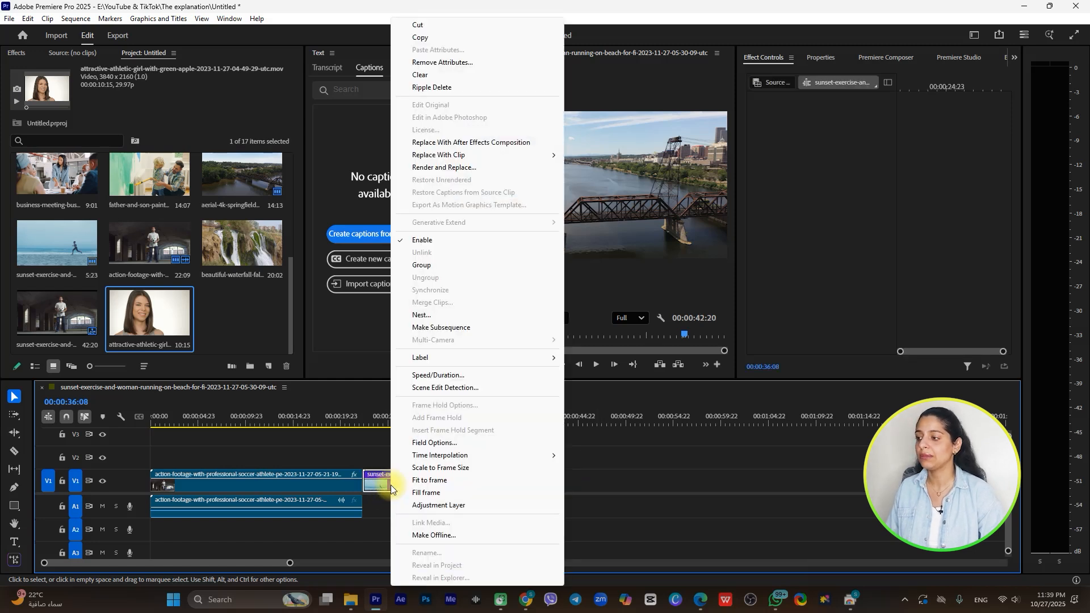
pyautogui.click(445, 316)
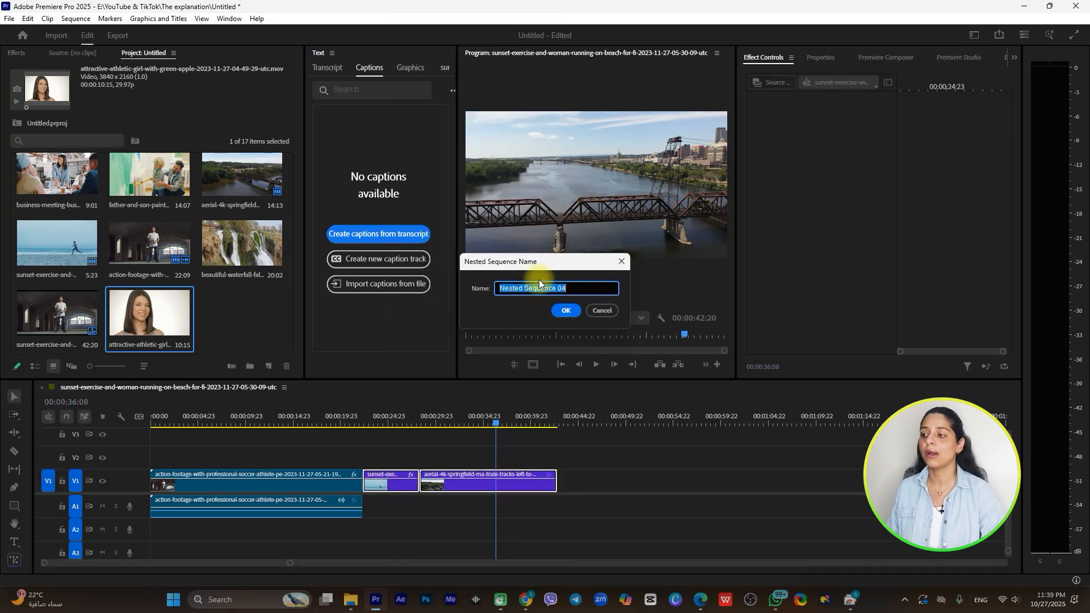
pyautogui.click(569, 310)
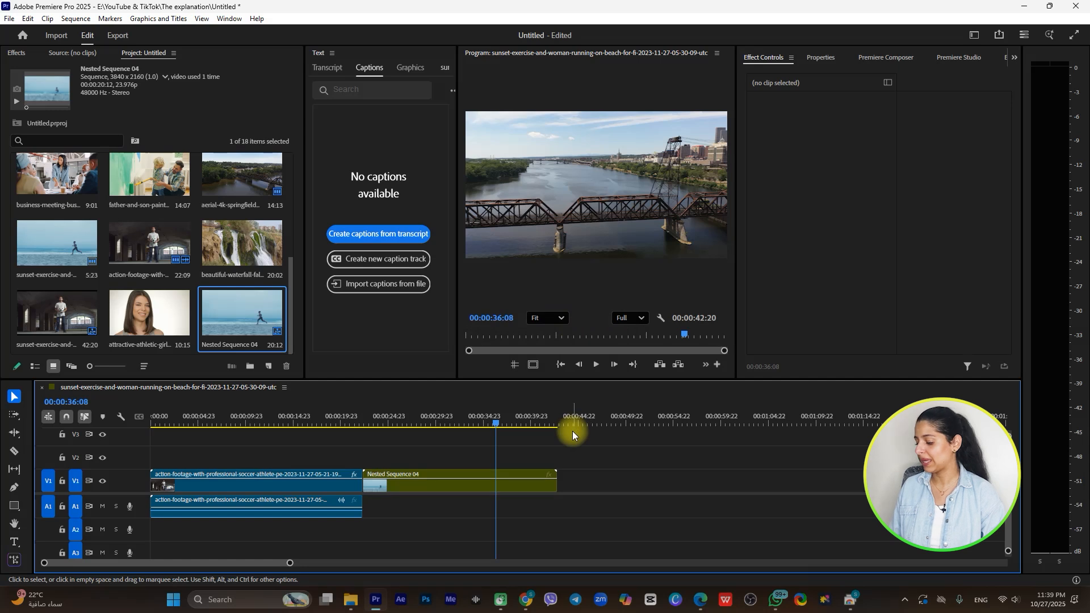
pyautogui.hotkey('ctrl', 'z')
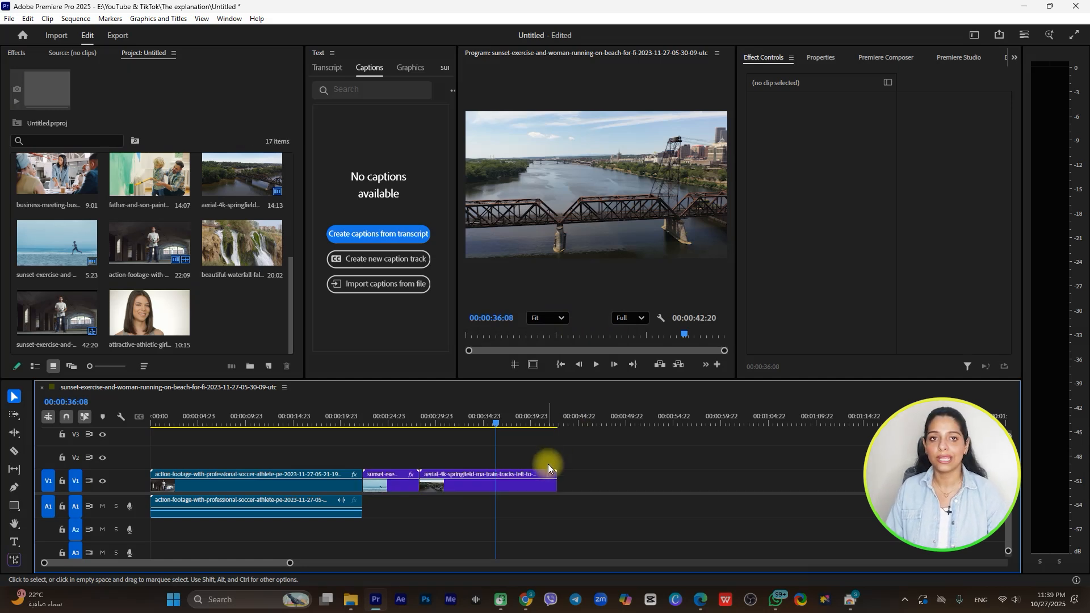
# Assign F4 as the custom keyboard shortcut for the Nest command and save the shortcut settings.
pyautogui.click(28, 19)
pyautogui.moveTo(85, 410)
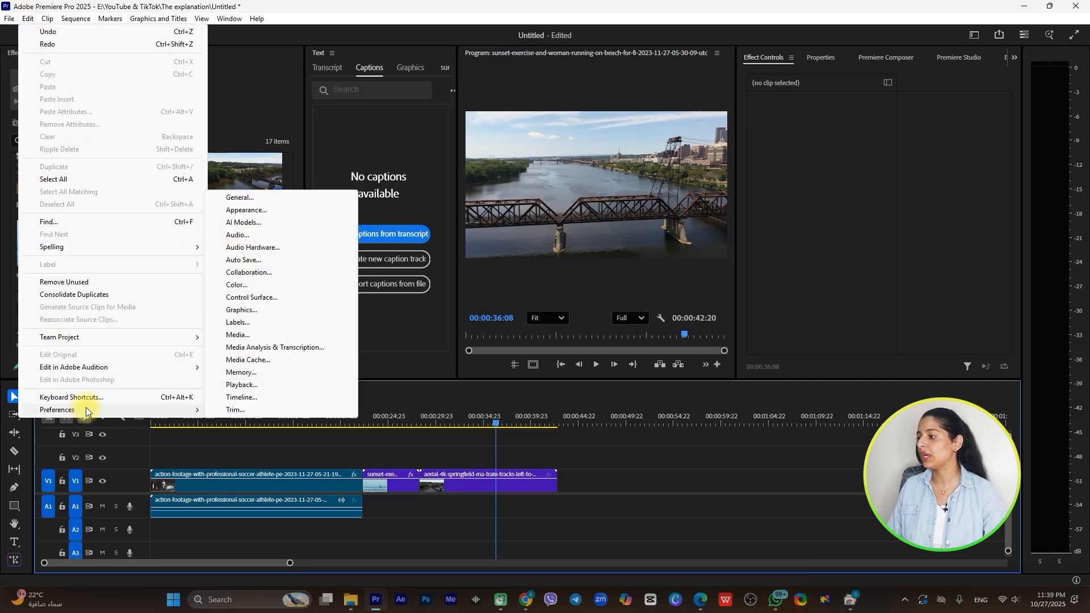
pyautogui.click(94, 397)
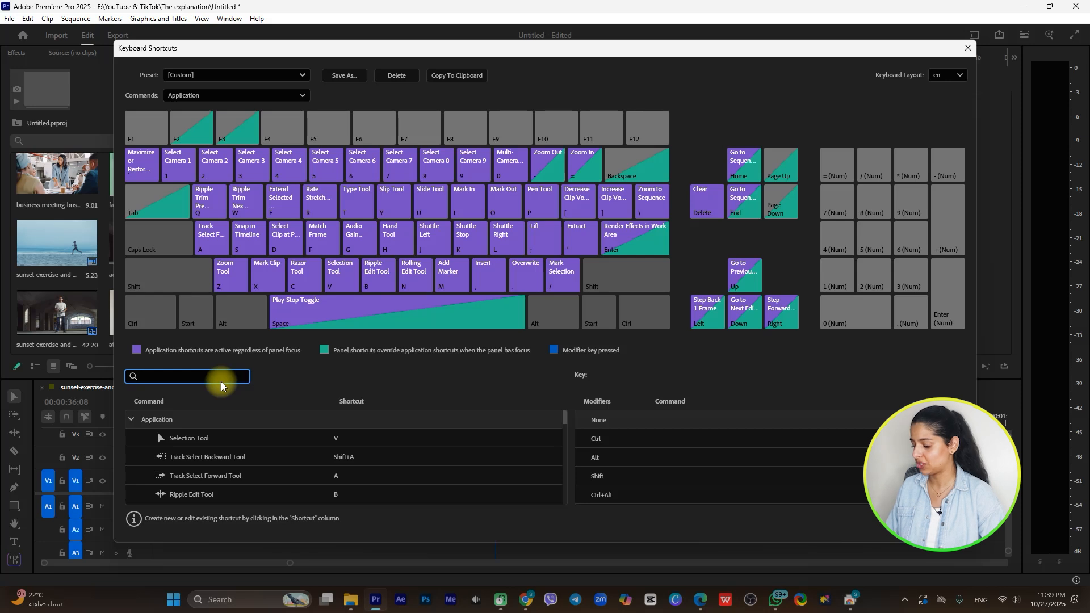
pyautogui.write('nest')
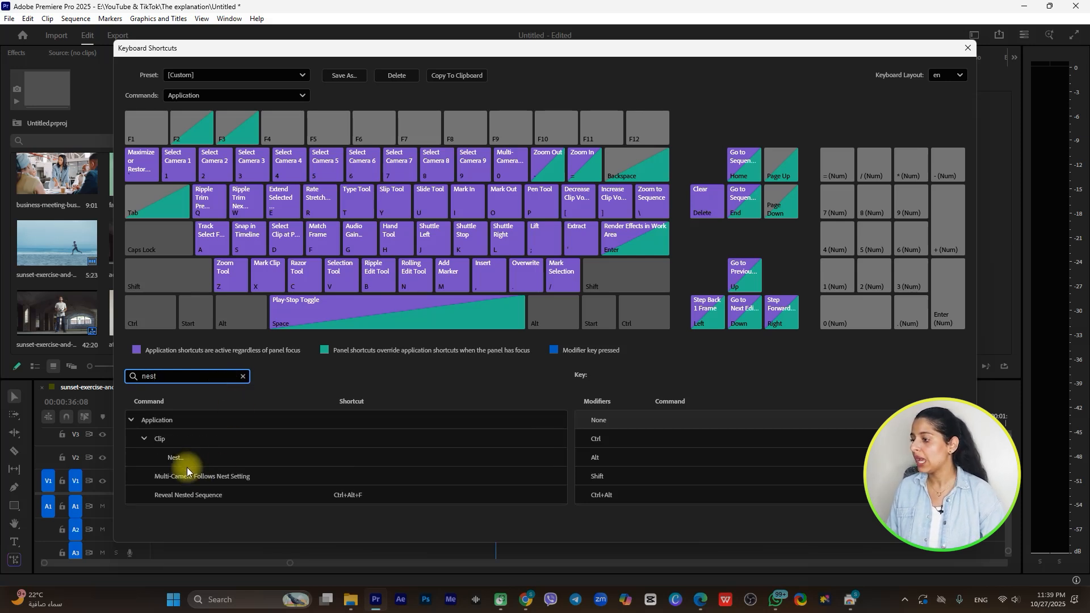
pyautogui.click(341, 457)
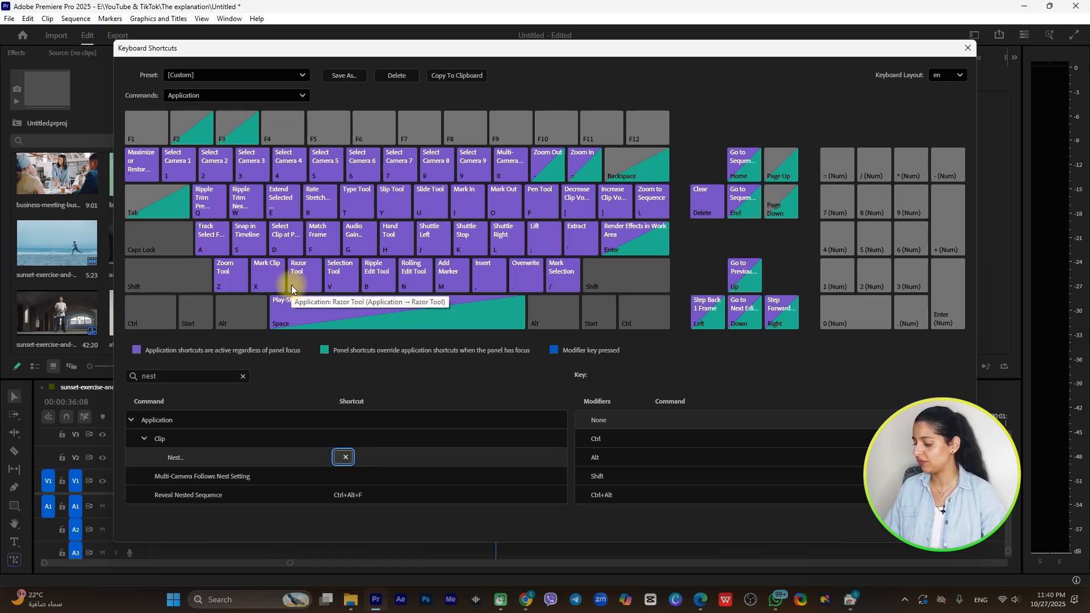
pyautogui.press('F4')
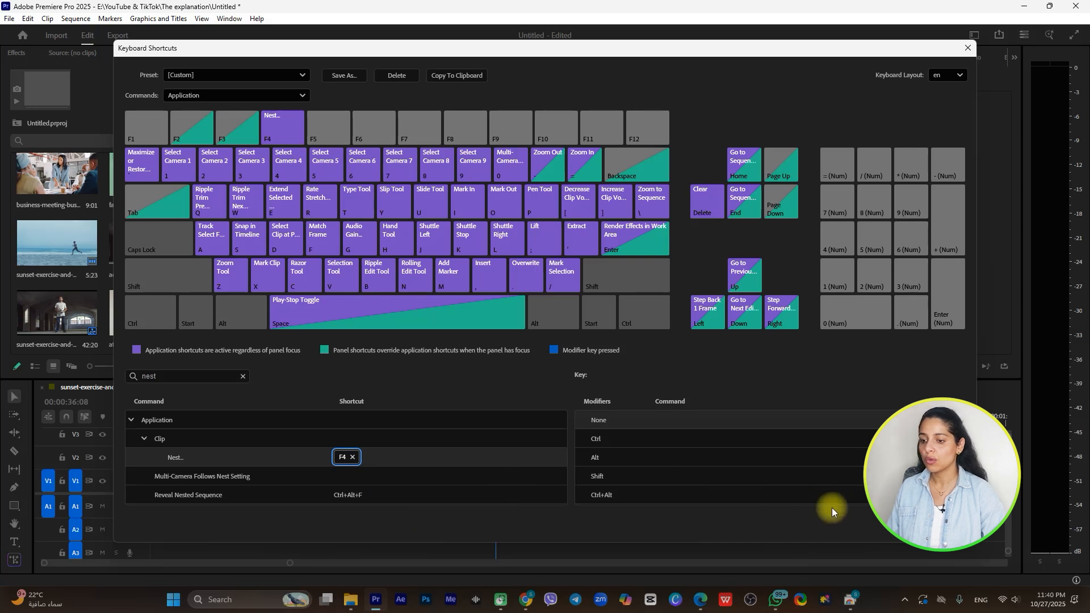
pyautogui.click(892, 529)
# Nest the sunset-exercise and aerial timeline clips with the newly assigned shortcut, keeping the default sequence name.
pyautogui.moveTo(643, 452); pyautogui.dragTo(386, 494)
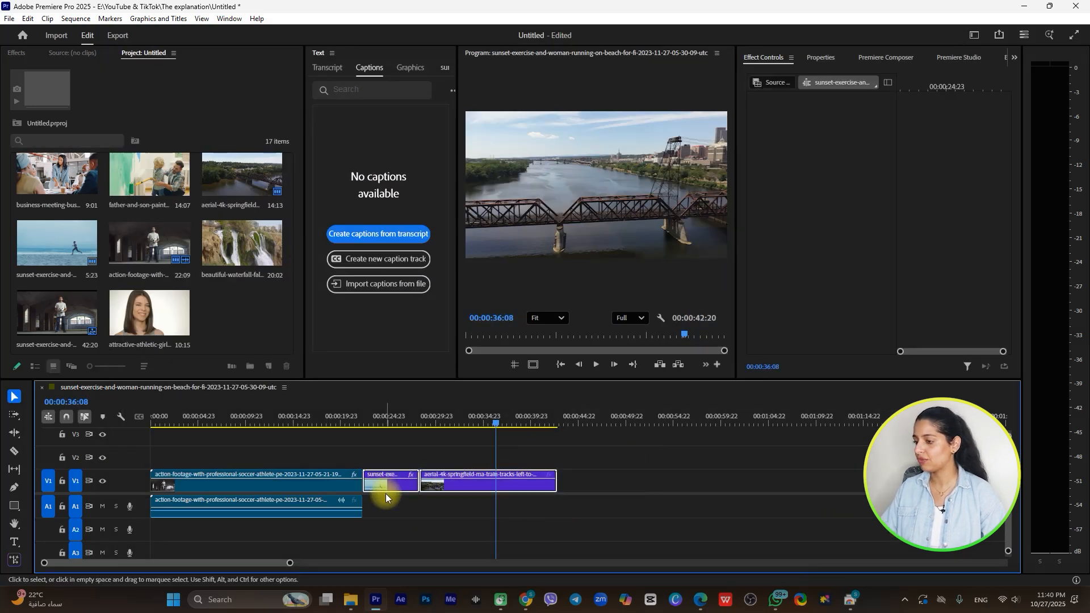
pyautogui.press('F4')
pyautogui.click(567, 309)
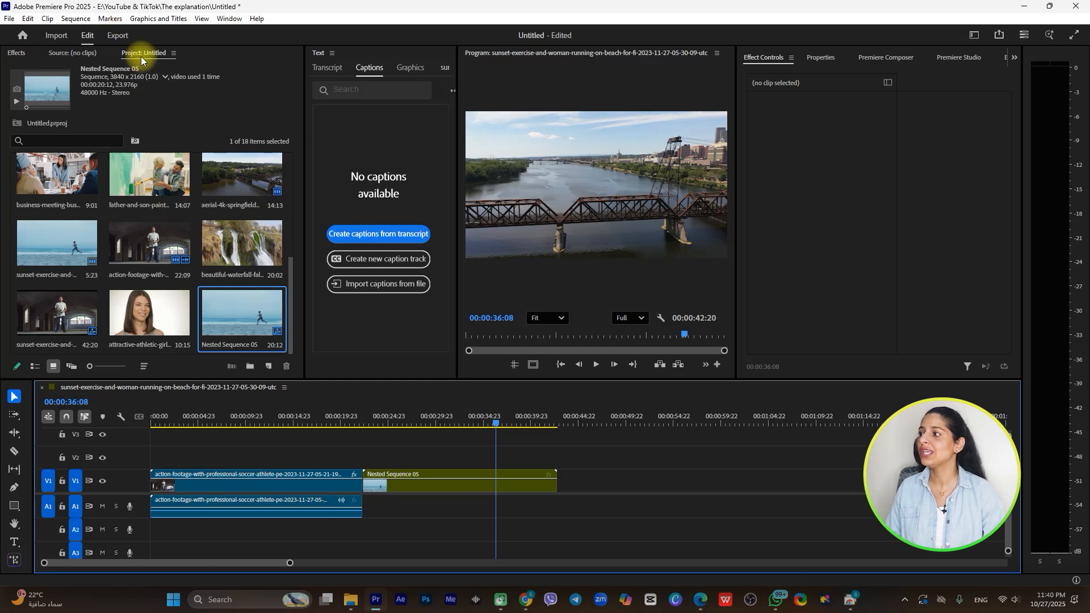
# Look through the Source monitor and the Effects list, ending back on the project media.
pyautogui.click(76, 52)
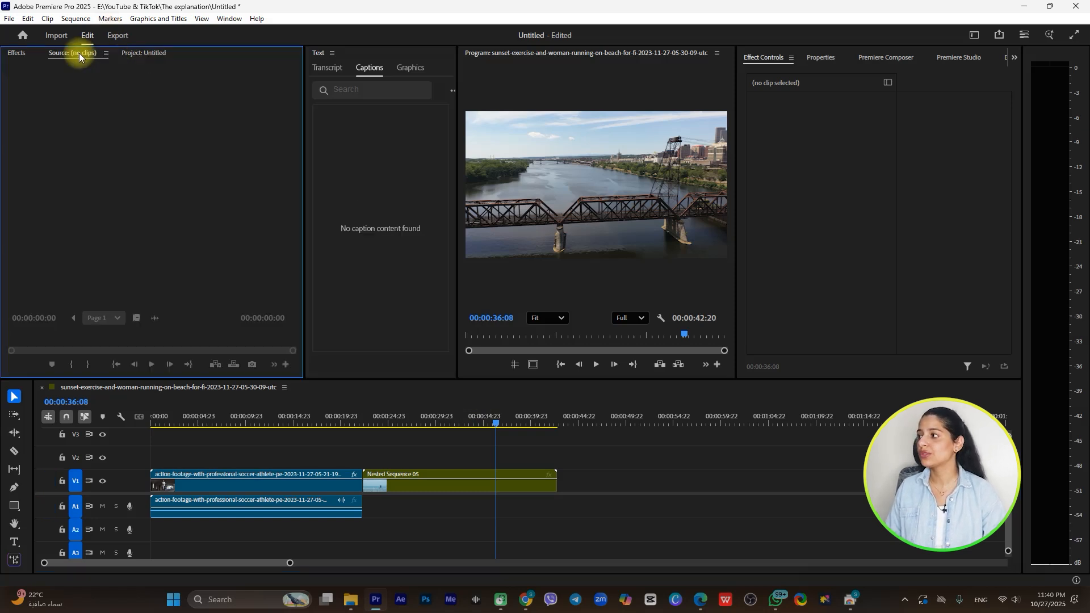
pyautogui.click(21, 56)
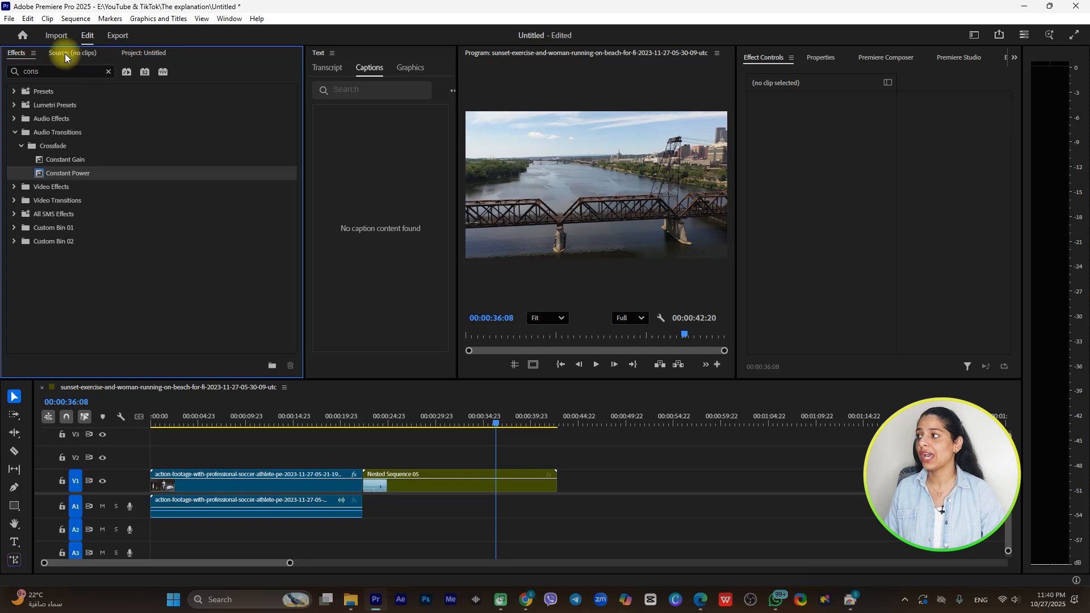
pyautogui.click(108, 73)
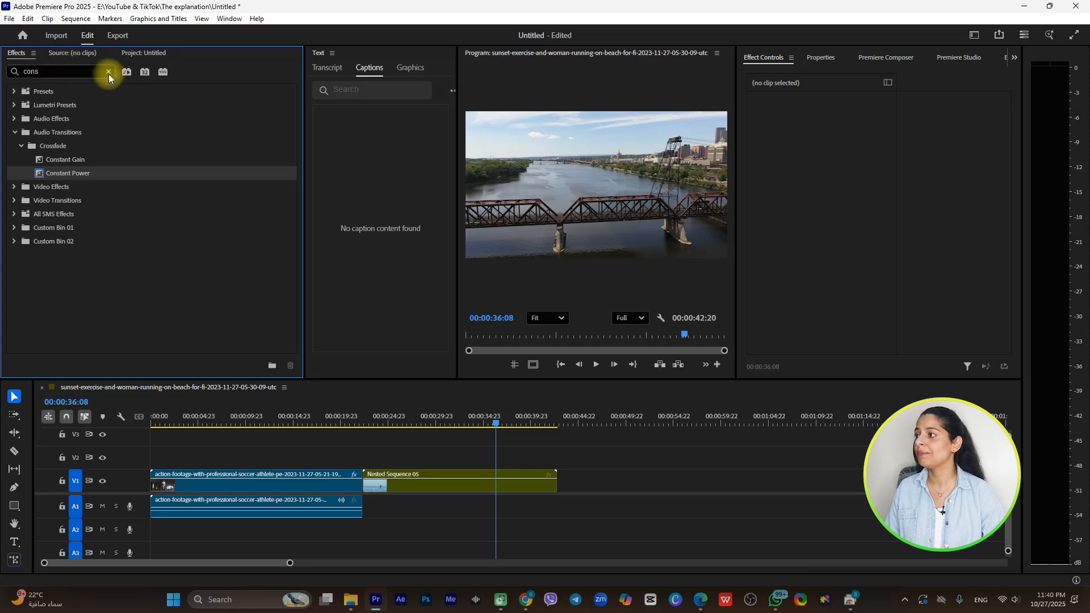
pyautogui.click(76, 53)
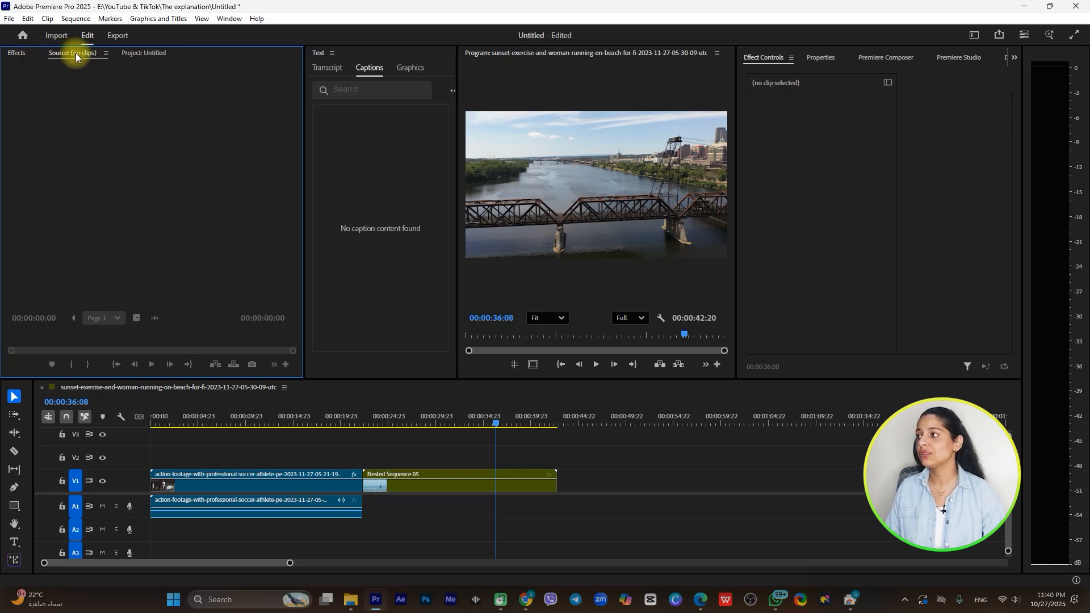
pyautogui.click(143, 53)
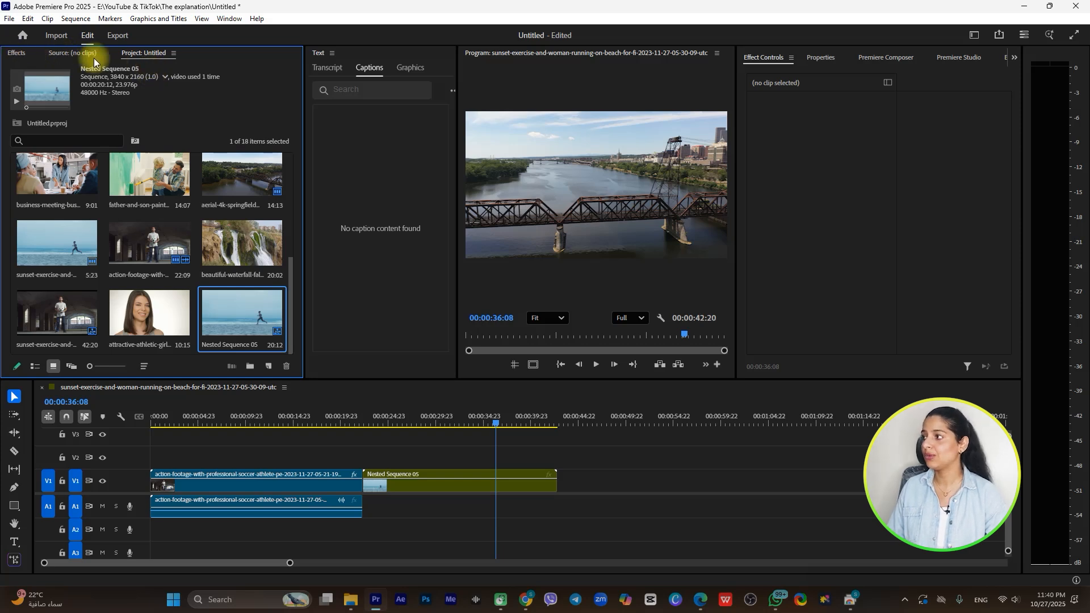
pyautogui.hotkey('shift', '7')
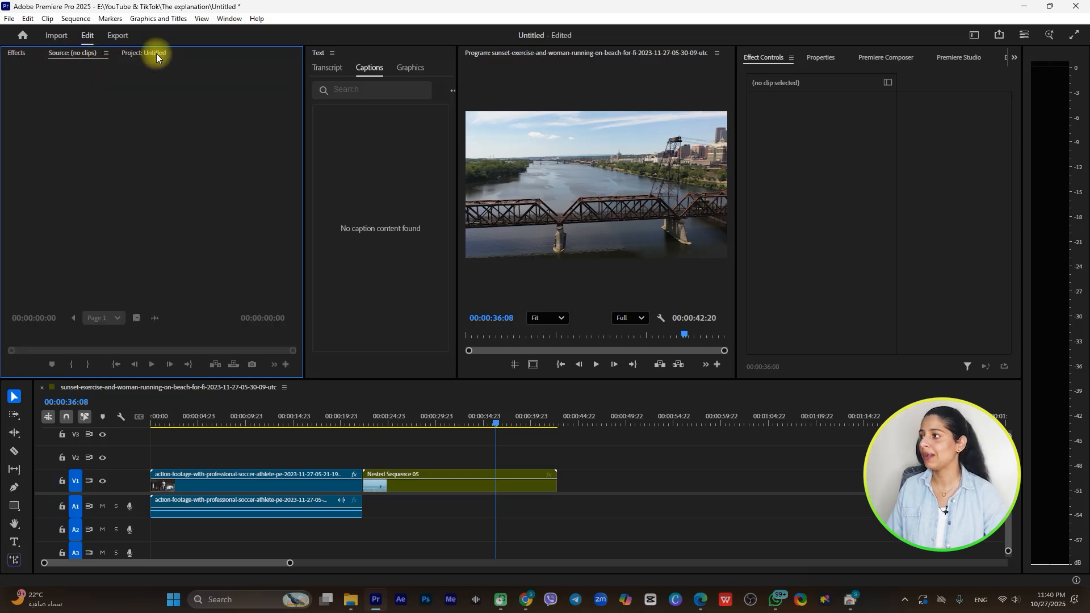
pyautogui.click(156, 54)
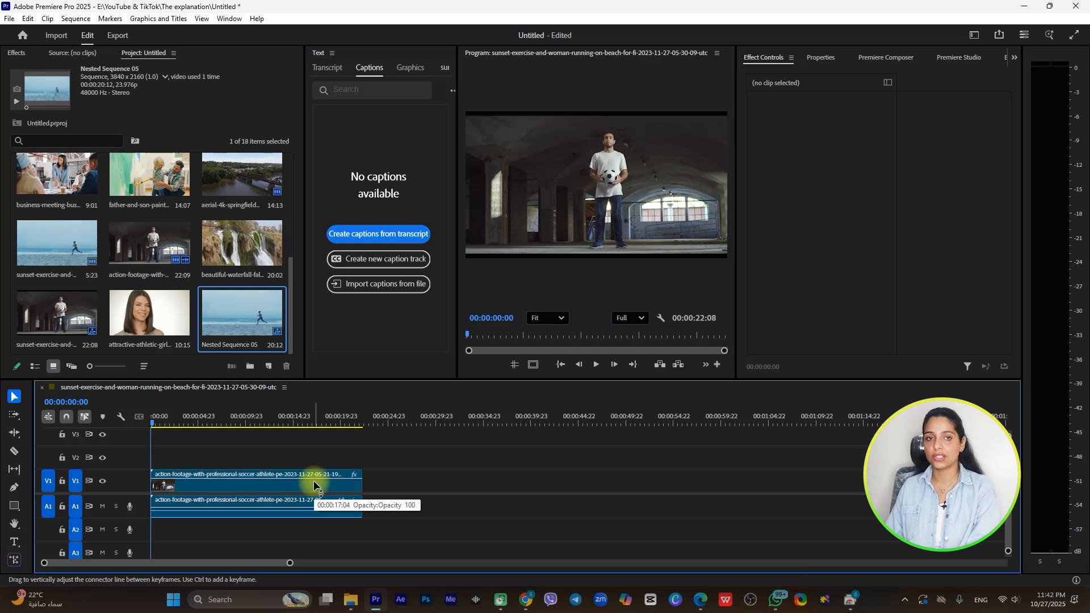
# Move the playhead forward frame by frame to 00:00:00:05 and magnify the timeline around the soccer clip.
pyautogui.press('Right')
pyautogui.press('Right')
pyautogui.press('Right')
pyautogui.press('Right')
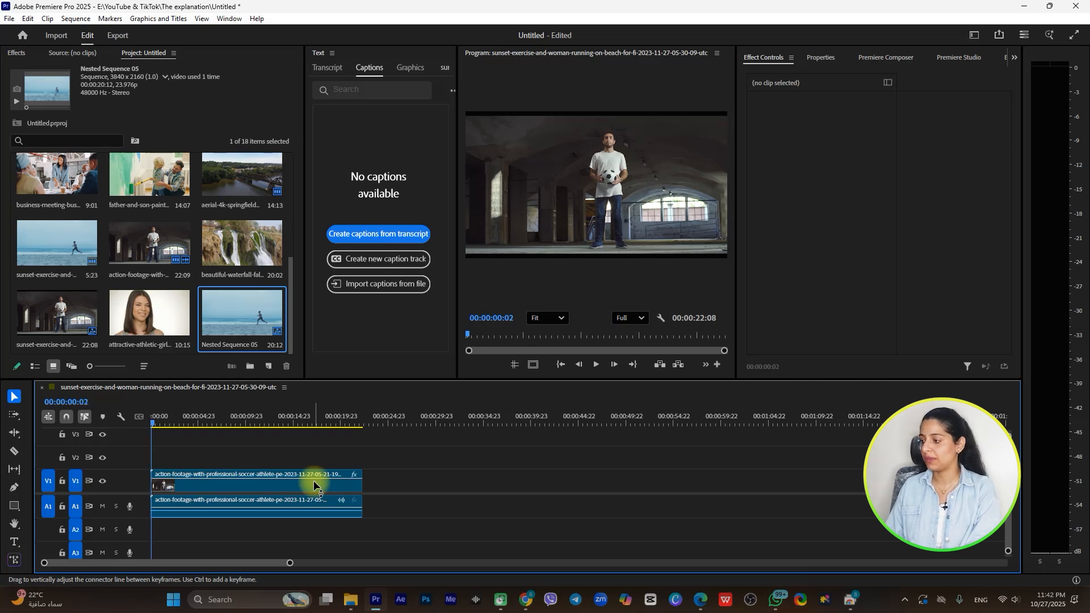
pyautogui.press('=')
pyautogui.press('=')
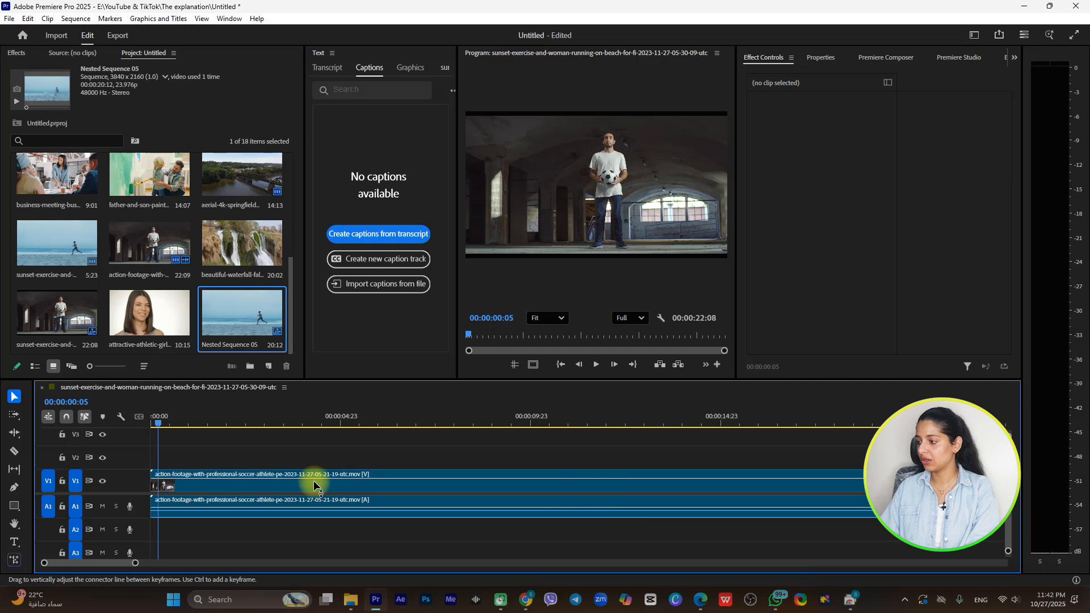
# Step the playhead back and forth frame by frame over the soccer clip, ending at 00:00:01:00.
pyautogui.press('Left')
pyautogui.press('Left')
pyautogui.press('Left')
pyautogui.press('Right')
pyautogui.press('Right')
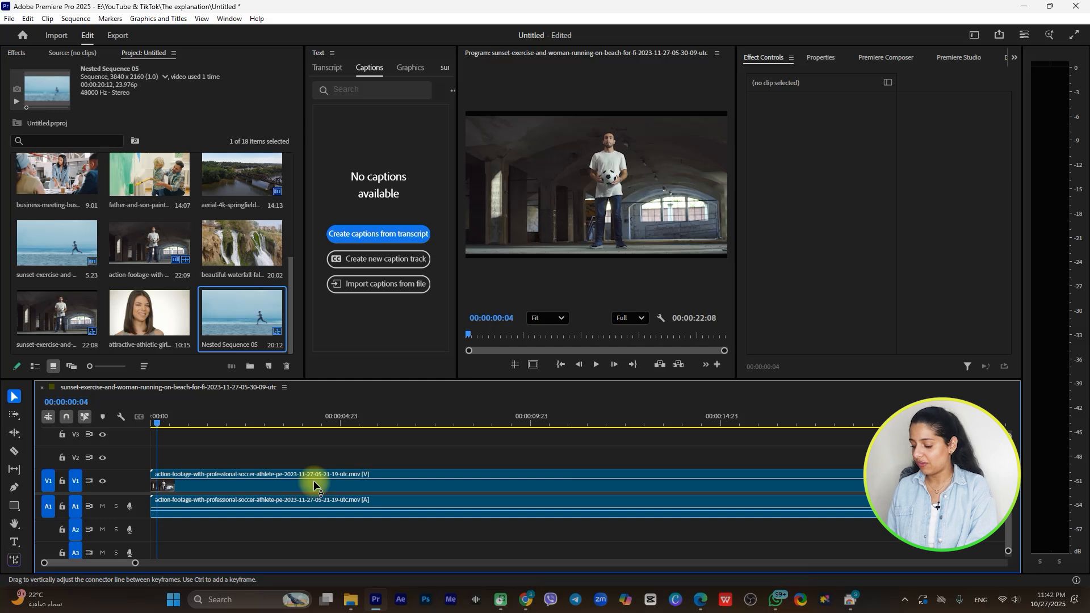
pyautogui.press('Right')
pyautogui.press('Right')
pyautogui.press('Right')
pyautogui.press('Right')
pyautogui.press('Right')
pyautogui.press('Right')
pyautogui.press('Right')
pyautogui.press('Right')
pyautogui.press('Right')
pyautogui.press('Right')
pyautogui.press('Right')
pyautogui.press('Right')
pyautogui.press('Right')
pyautogui.press('Right')
pyautogui.press('Right')
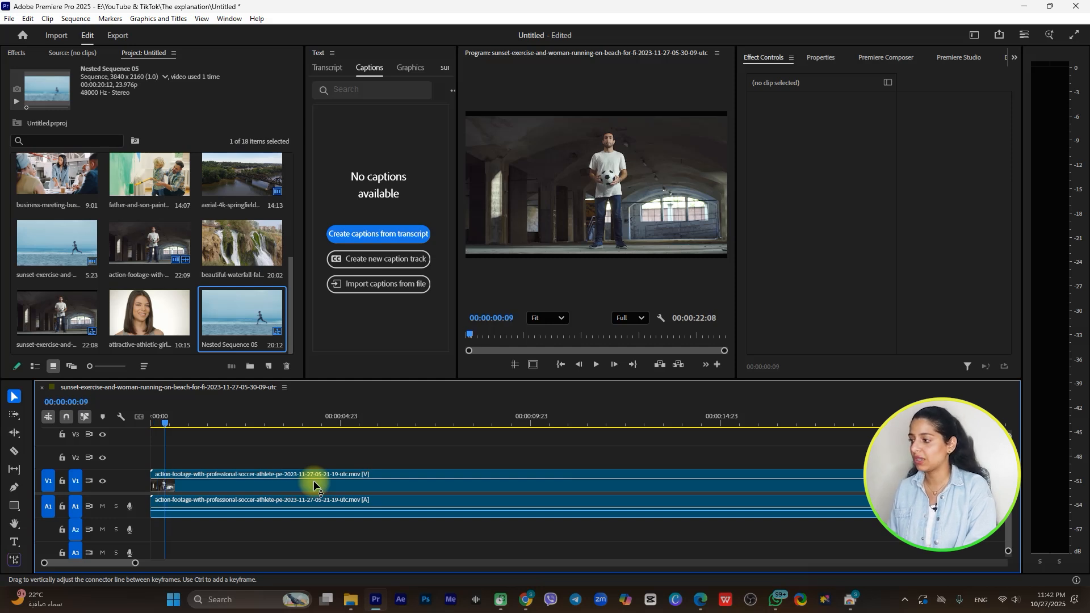
pyautogui.press('Right')
pyautogui.press('Right')
pyautogui.press('Right')
pyautogui.press('Right')
pyautogui.press('Right')
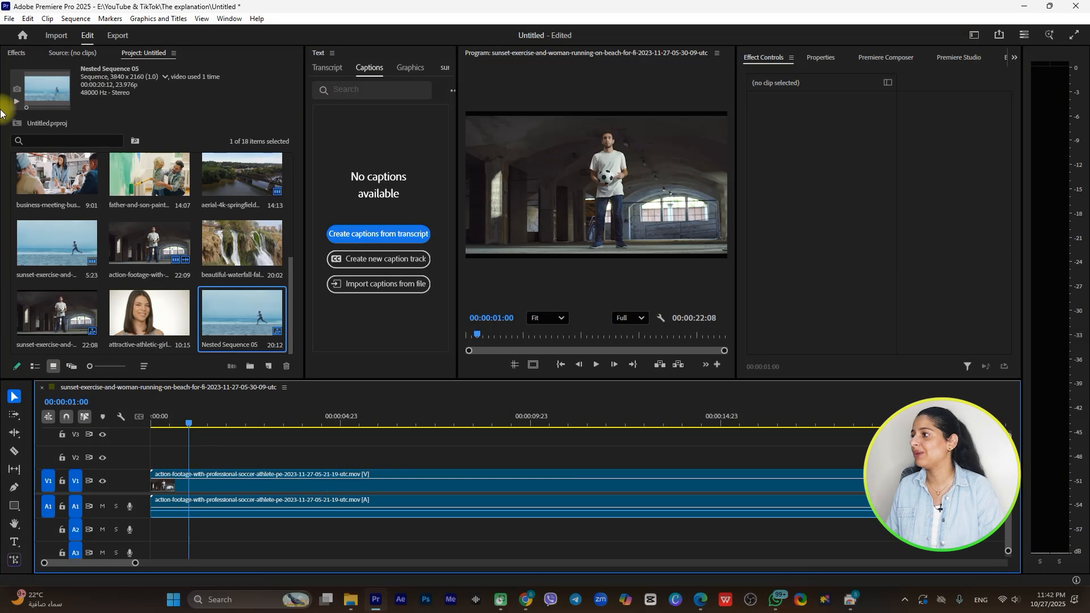
# Set the playback preference for stepping forward or back many to 15 frames and save it.
pyautogui.click(27, 18)
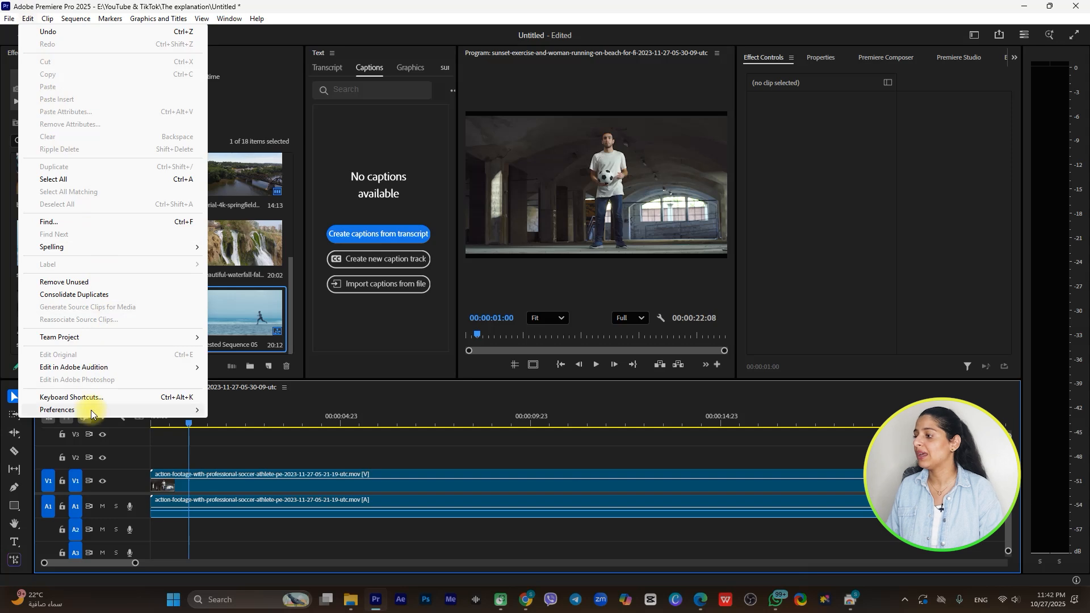
pyautogui.moveTo(114, 410)
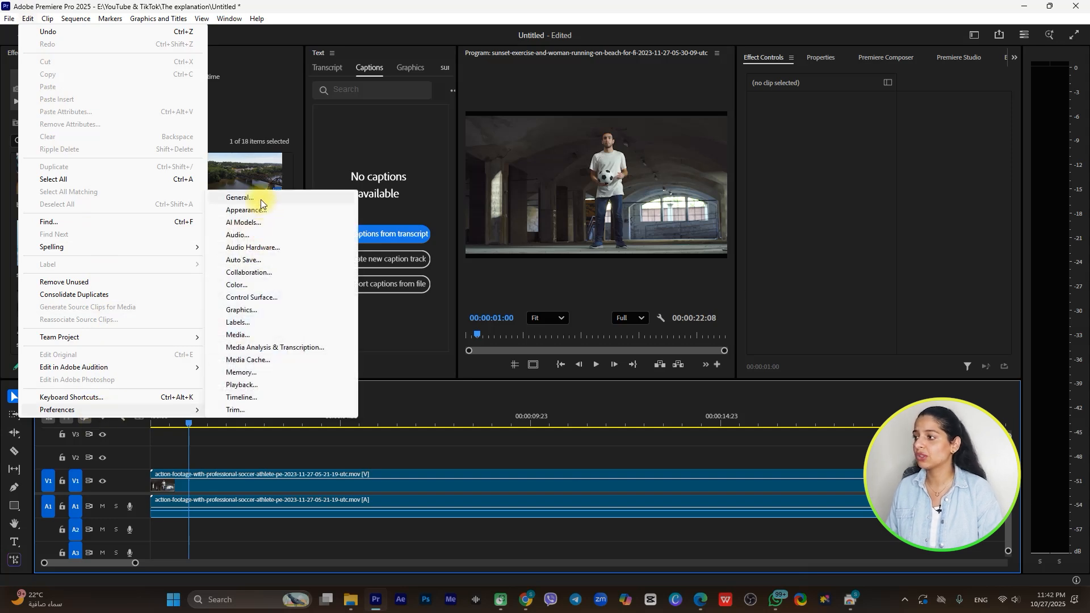
pyautogui.click(255, 388)
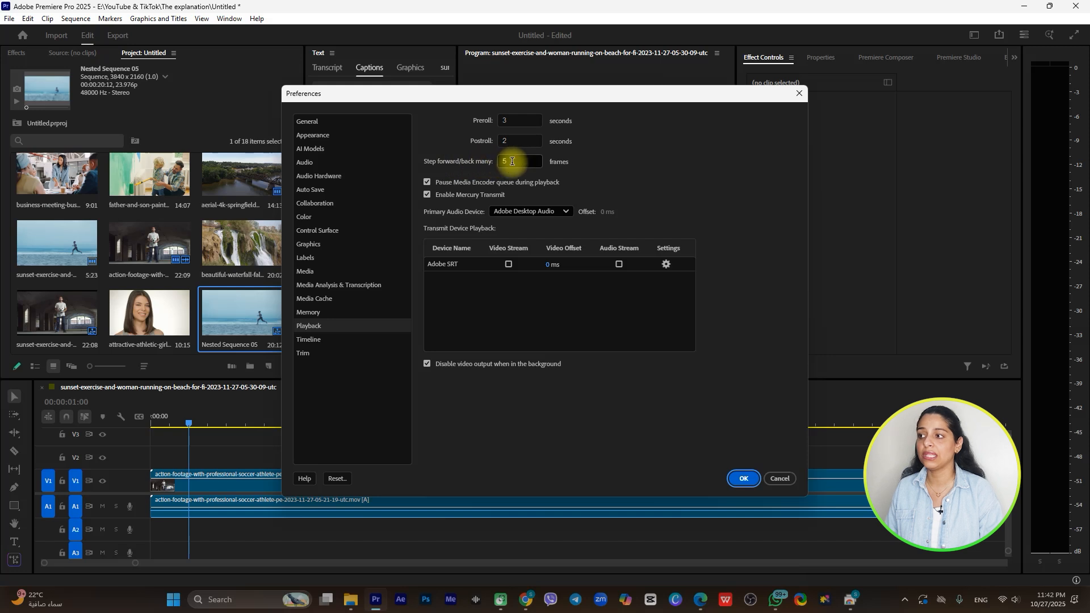
pyautogui.click(528, 164)
pyautogui.write('15')
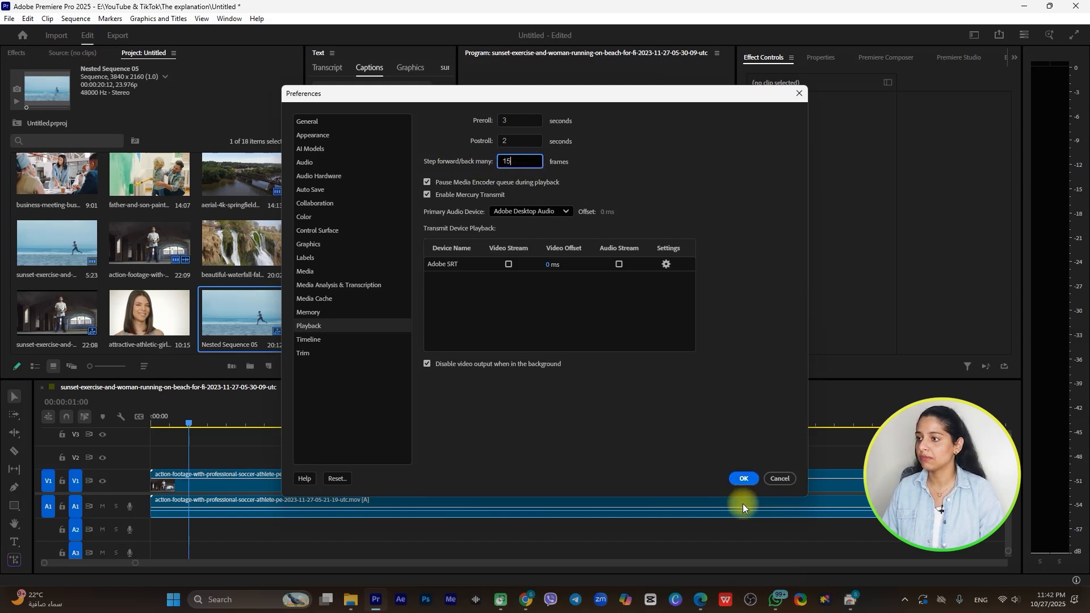
pyautogui.click(743, 478)
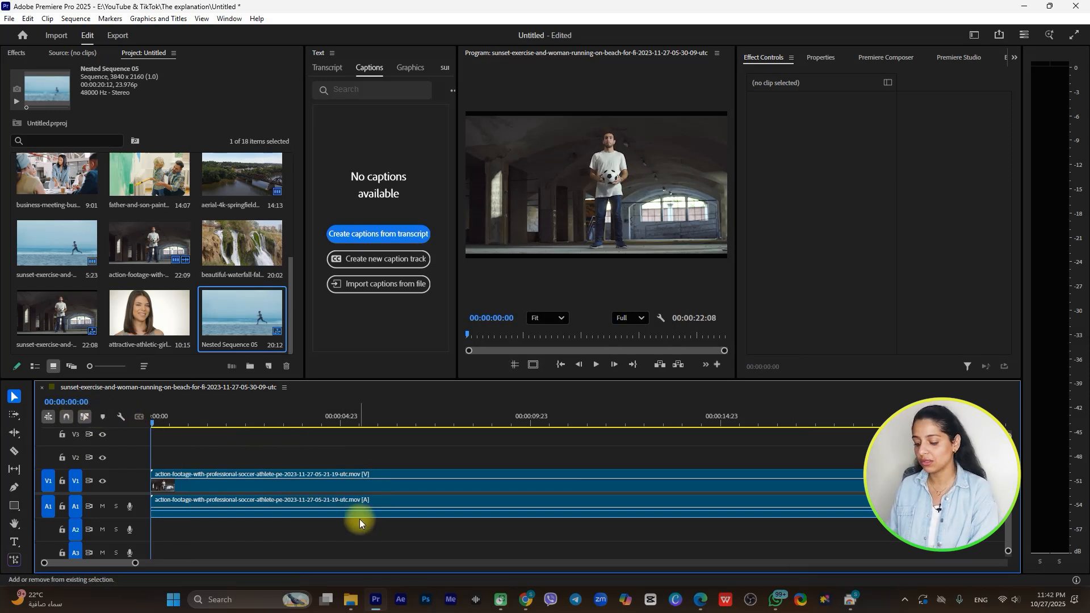
# Jump the playhead forward repeatedly along the soccer clip using the 15-frame step.
pyautogui.hotkey('shift', 'Right')
pyautogui.hotkey('shift', 'Right')
pyautogui.hotkey('shift', 'Right')
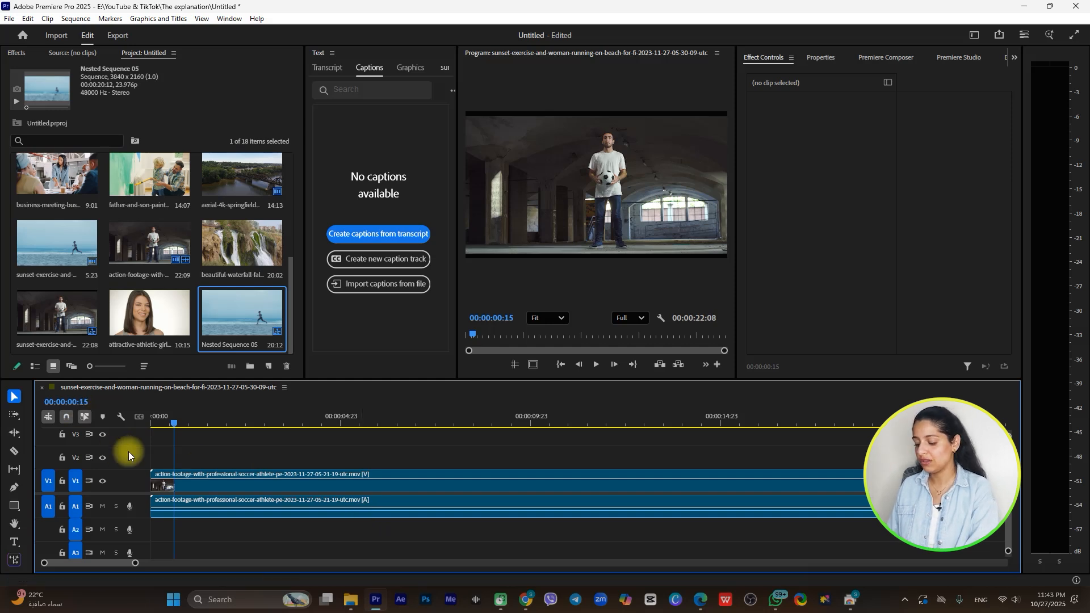
pyautogui.hotkey('shift', 'Right')
pyautogui.hotkey('shift', 'Right')
pyautogui.hotkey('shift', 'Right')
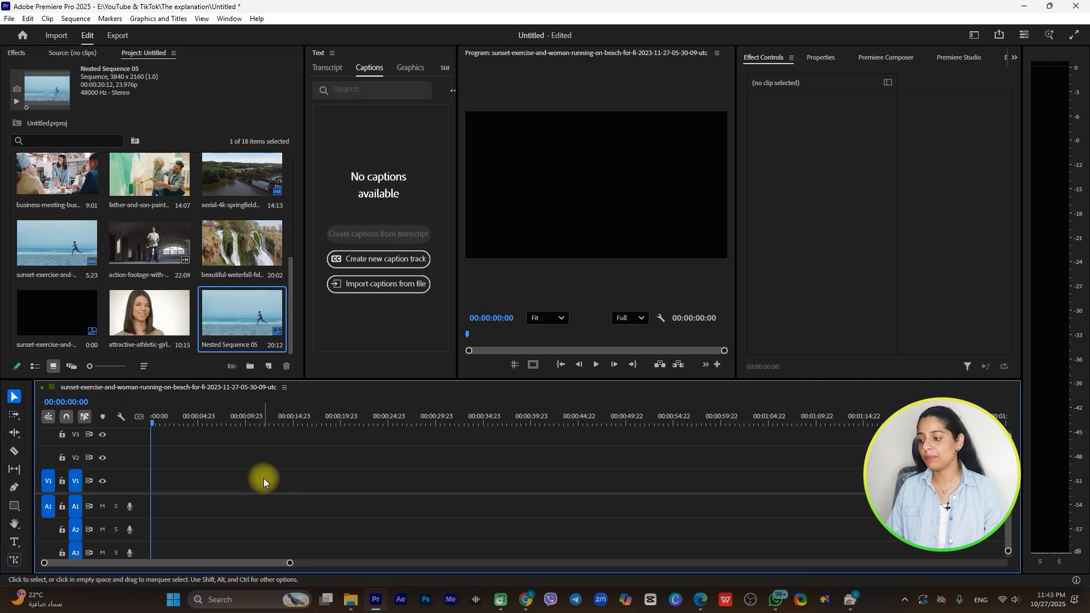
# Add the basketball hoop image from the Desktop folder to the start of video track V1.
pyautogui.moveTo(352, 606)
pyautogui.click(318, 553)
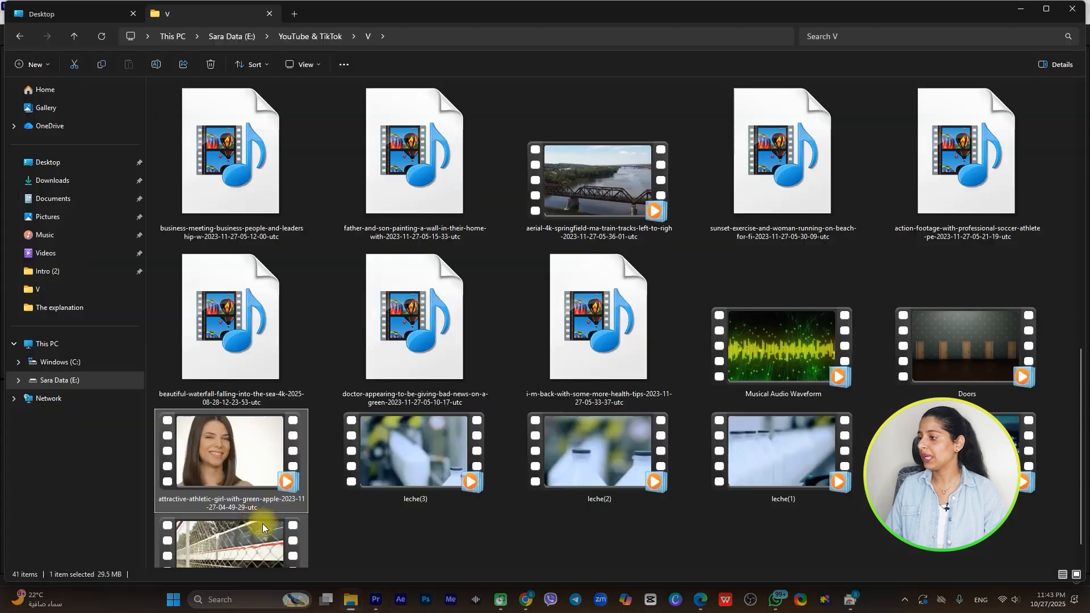
pyautogui.click(54, 166)
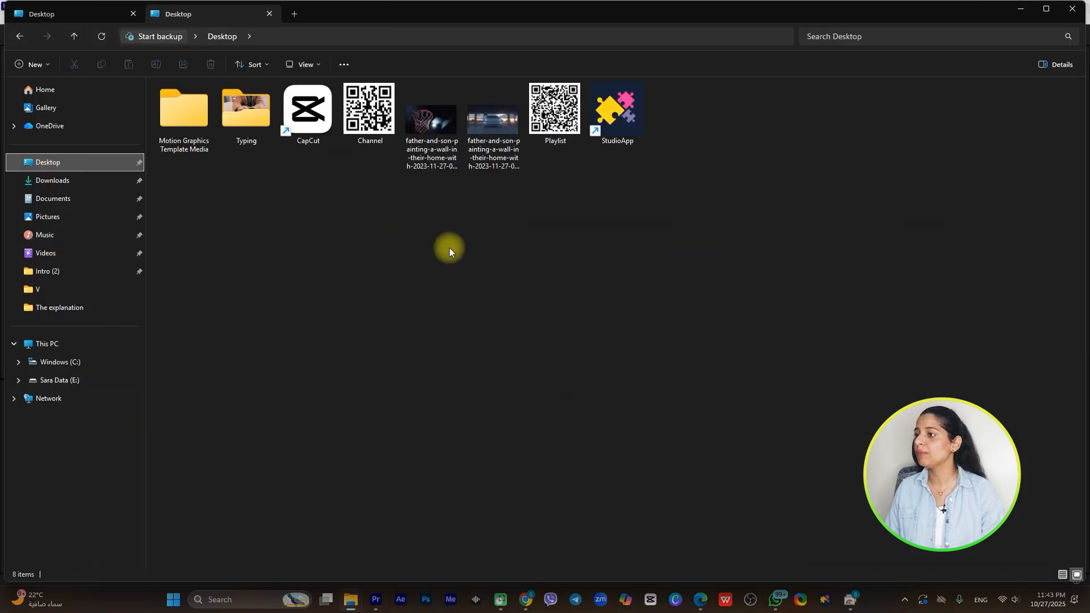
pyautogui.moveTo(427, 122); pyautogui.dragTo(152, 480)
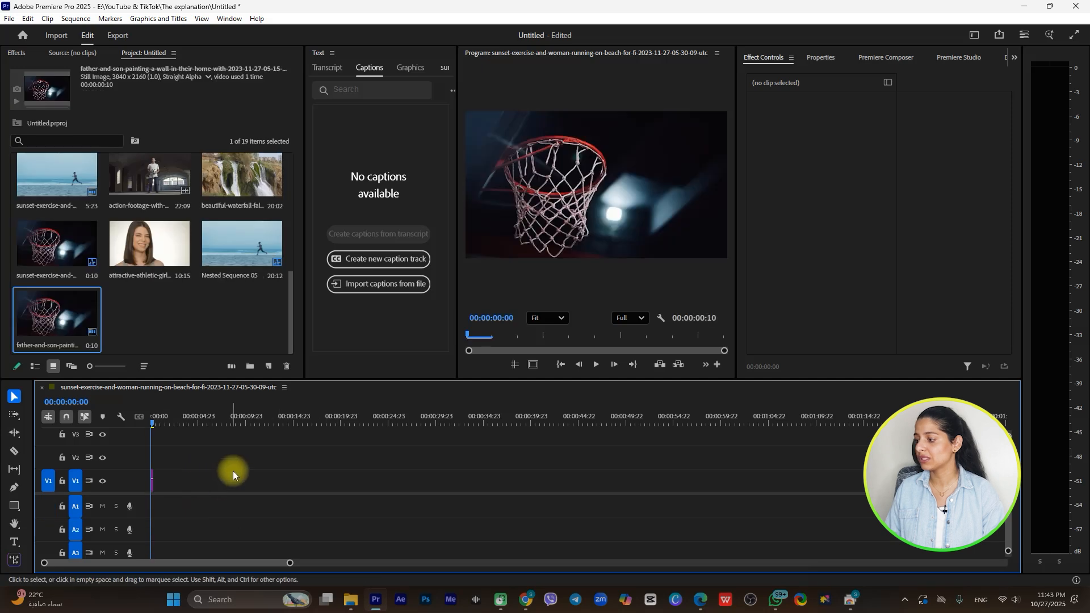
# Check the basketball image's length in its Speed/Duration settings and delete the clip from the timeline.
pyautogui.press('=')
pyautogui.press('=')
pyautogui.press('=')
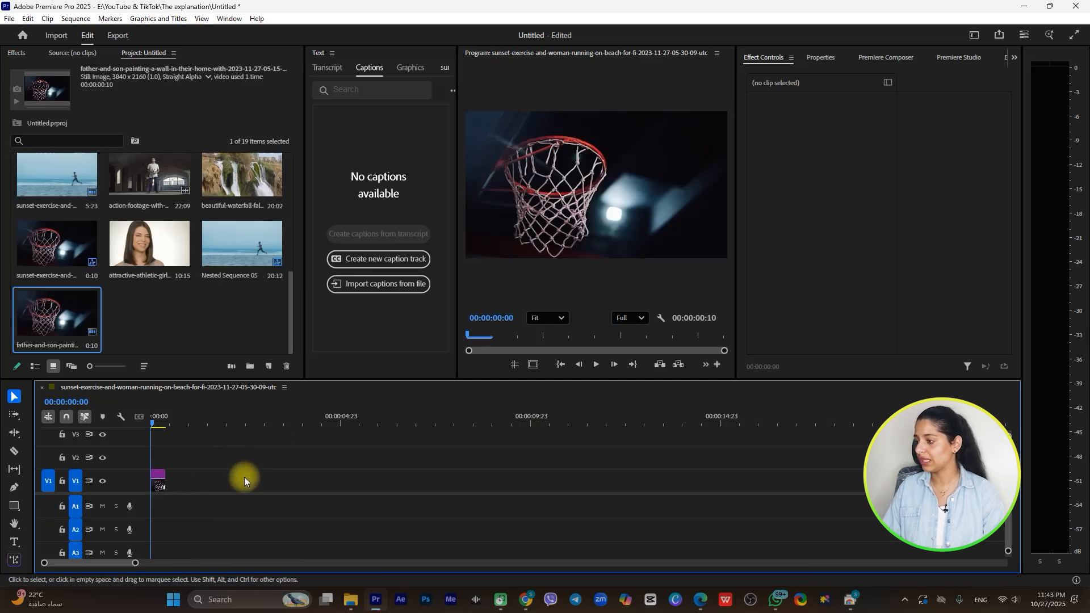
pyautogui.press('Down')
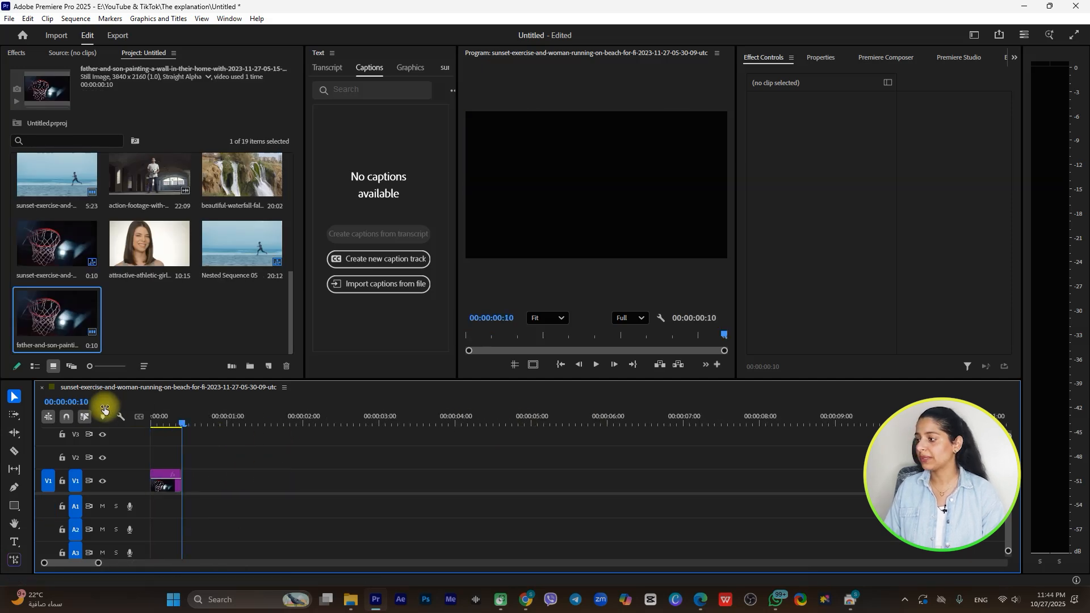
pyautogui.click(162, 489)
pyautogui.rightClick(160, 487)
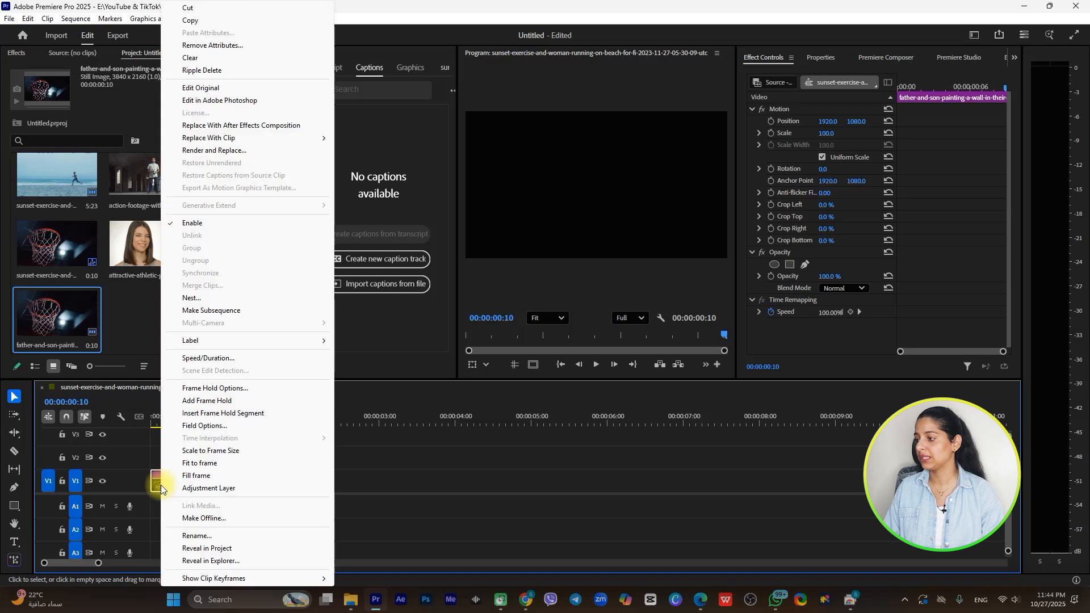
pyautogui.click(209, 358)
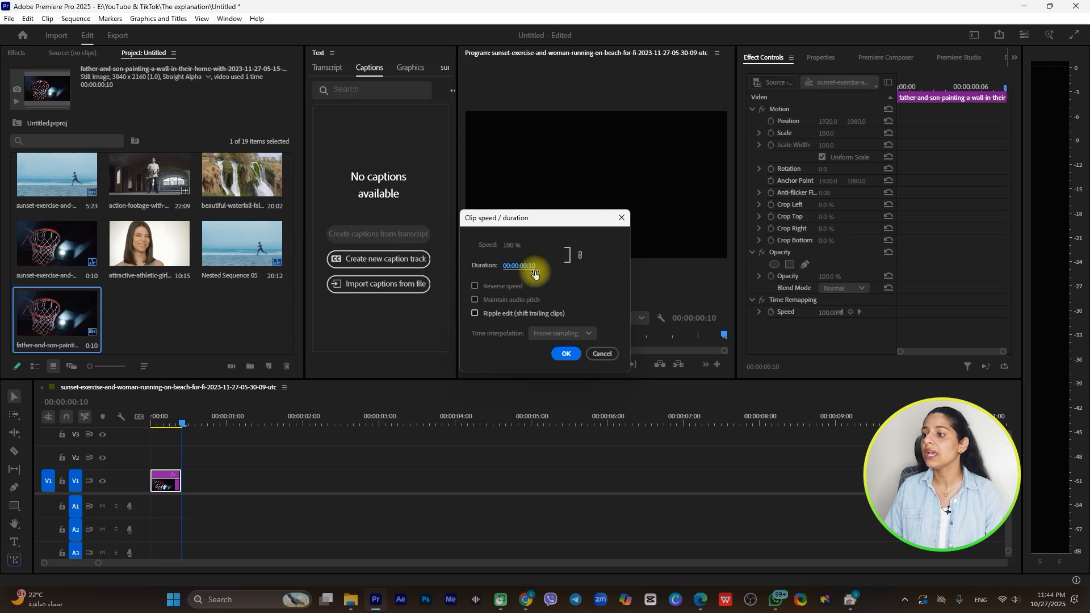
pyautogui.click(568, 355)
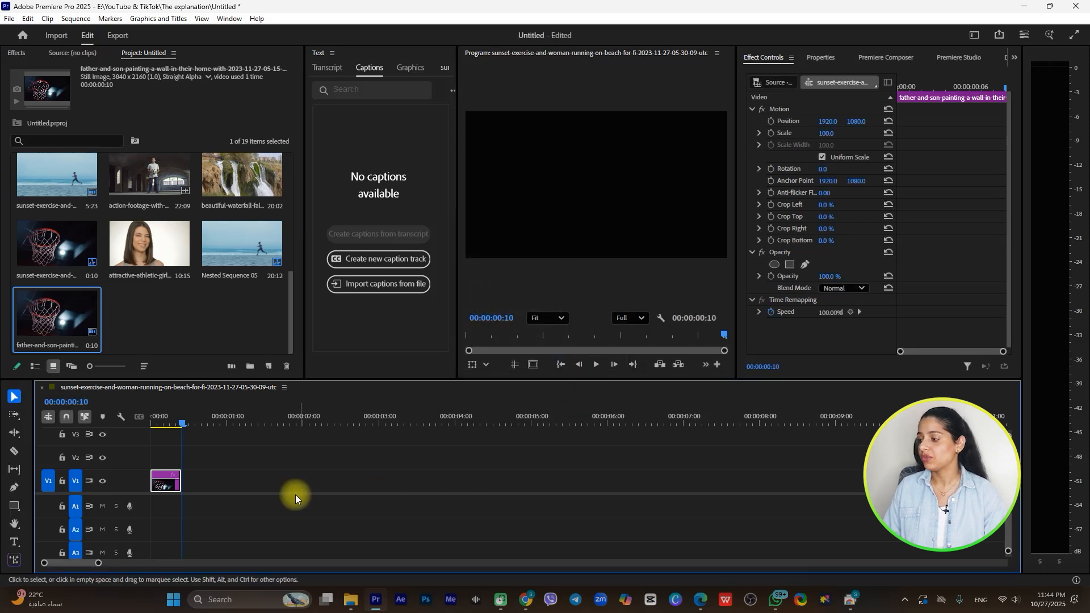
pyautogui.press('Home')
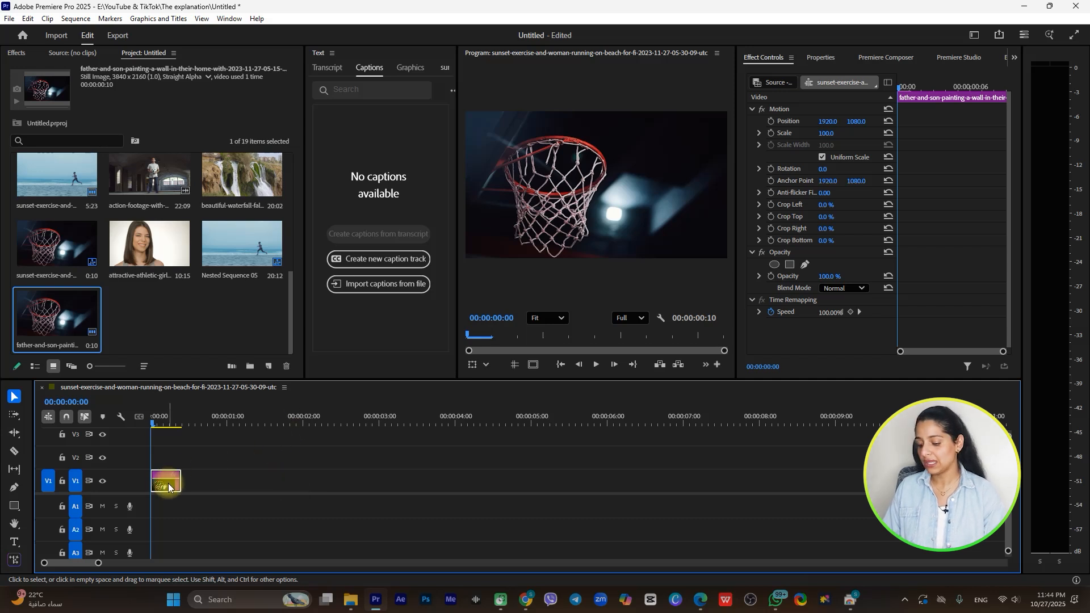
pyautogui.press('Delete')
# Set the still image default duration to 5 frames in the Timeline preferences.
pyautogui.click(28, 18)
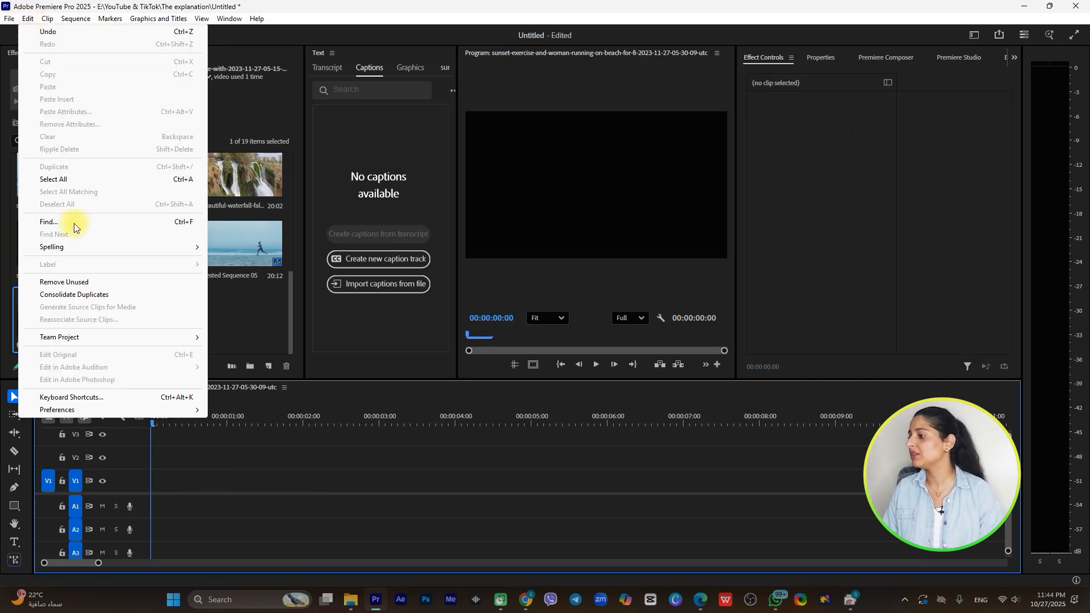
pyautogui.moveTo(72, 411)
pyautogui.click(263, 400)
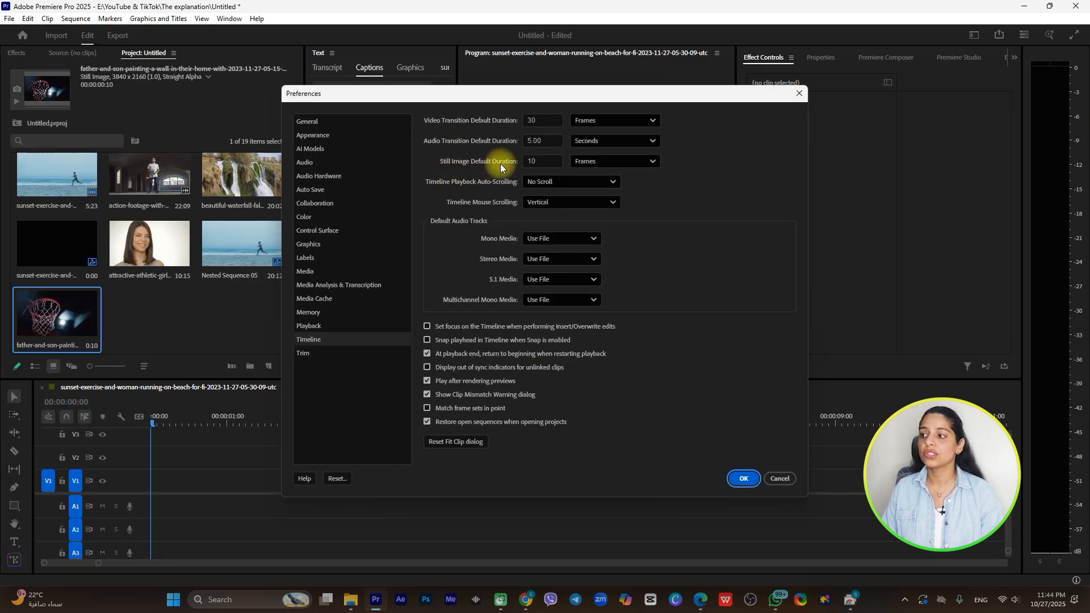
pyautogui.doubleClick(529, 163)
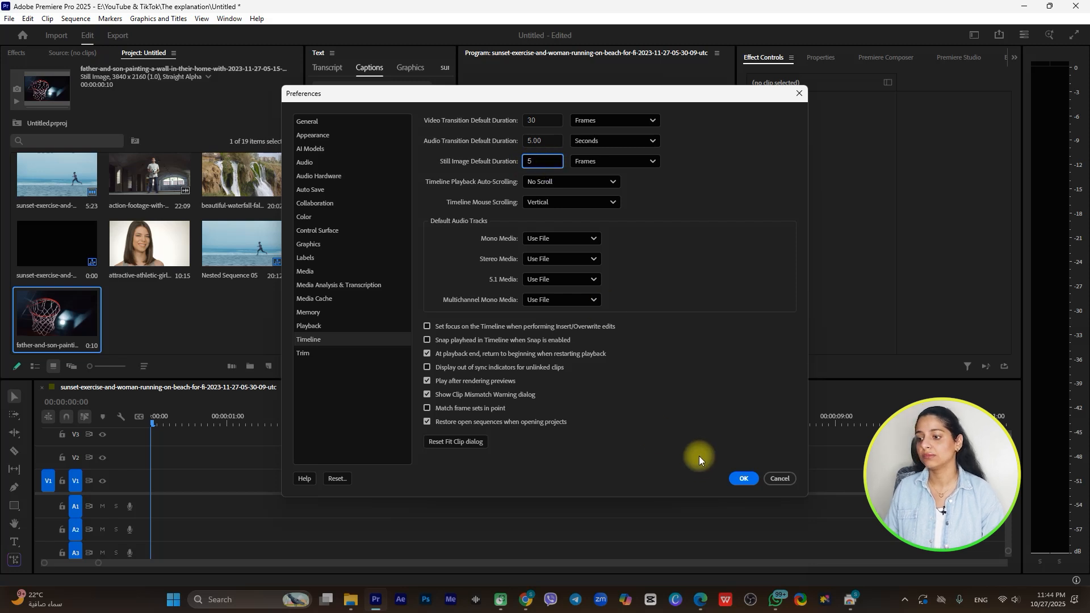
pyautogui.click(744, 478)
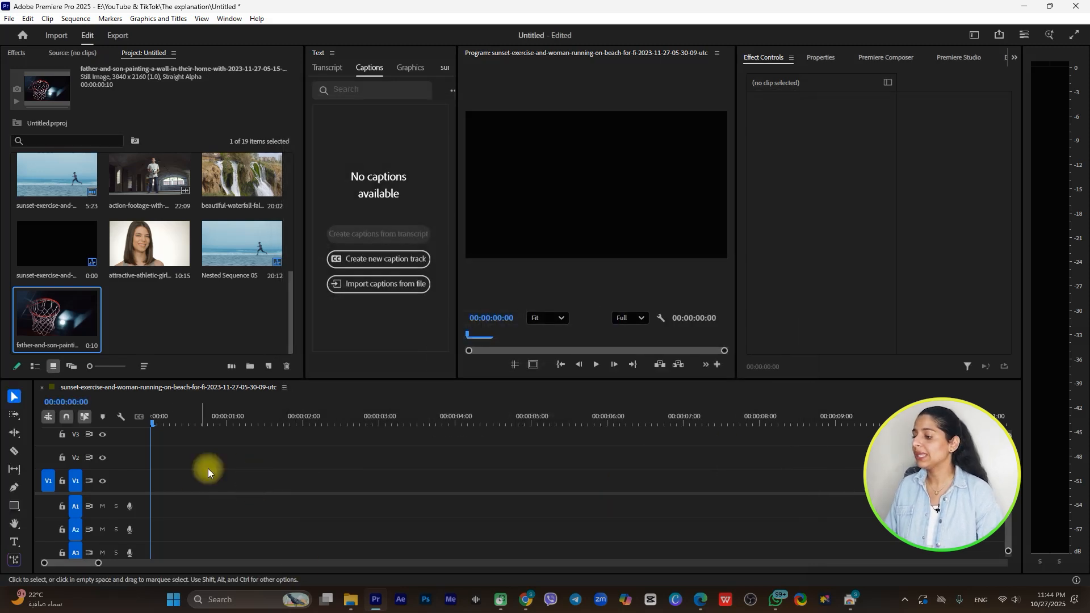
# Add the car image from the Desktop folder to the start of track V1 and move the playhead to its end.
pyautogui.moveTo(351, 599)
pyautogui.click(327, 530)
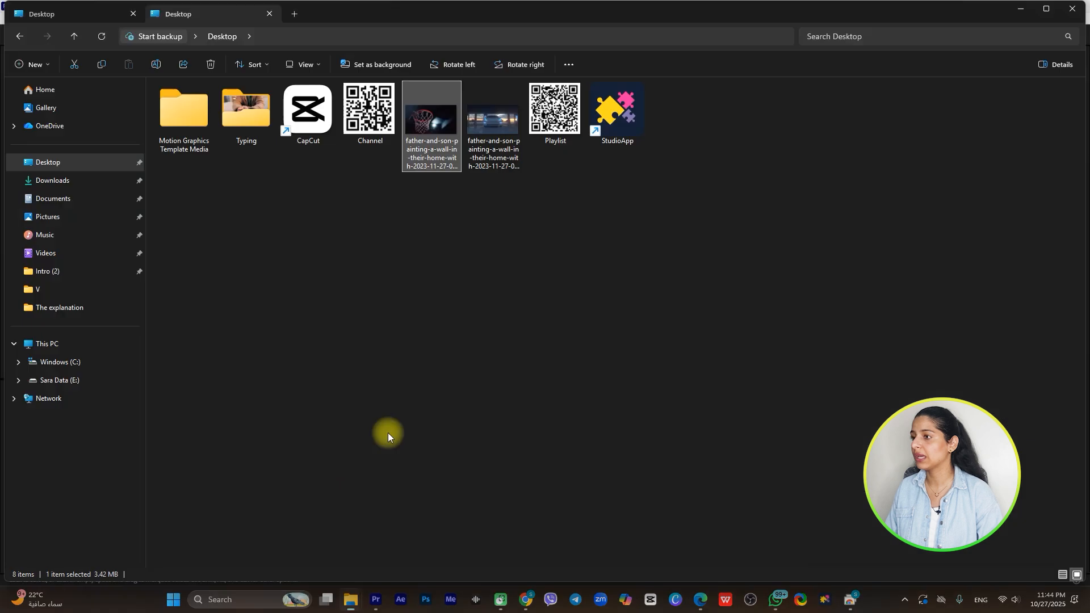
pyautogui.click(489, 122)
pyautogui.moveTo(494, 154); pyautogui.dragTo(154, 482)
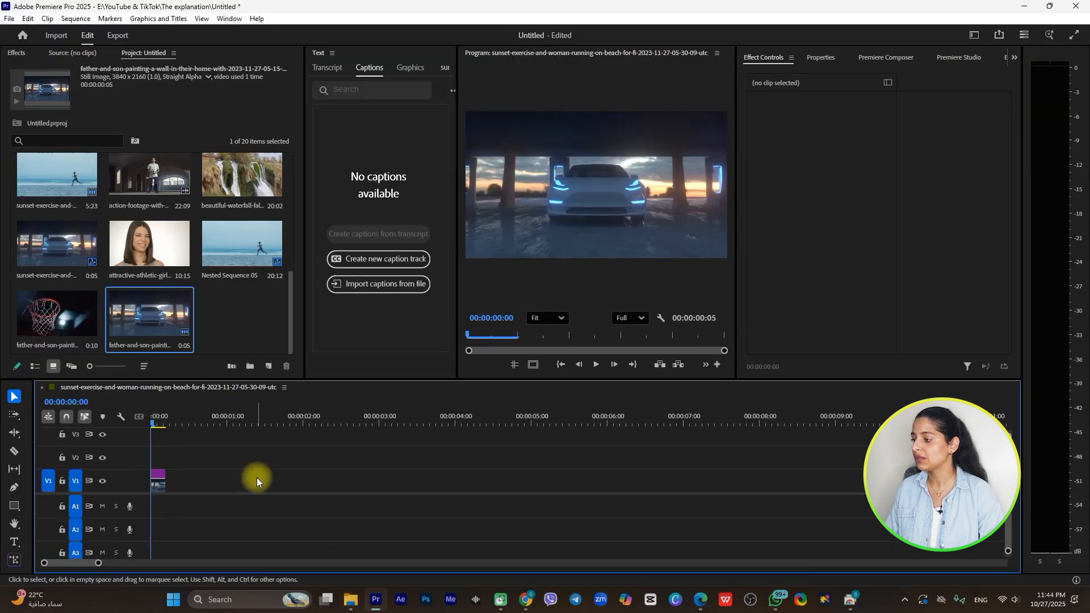
pyautogui.press('End')
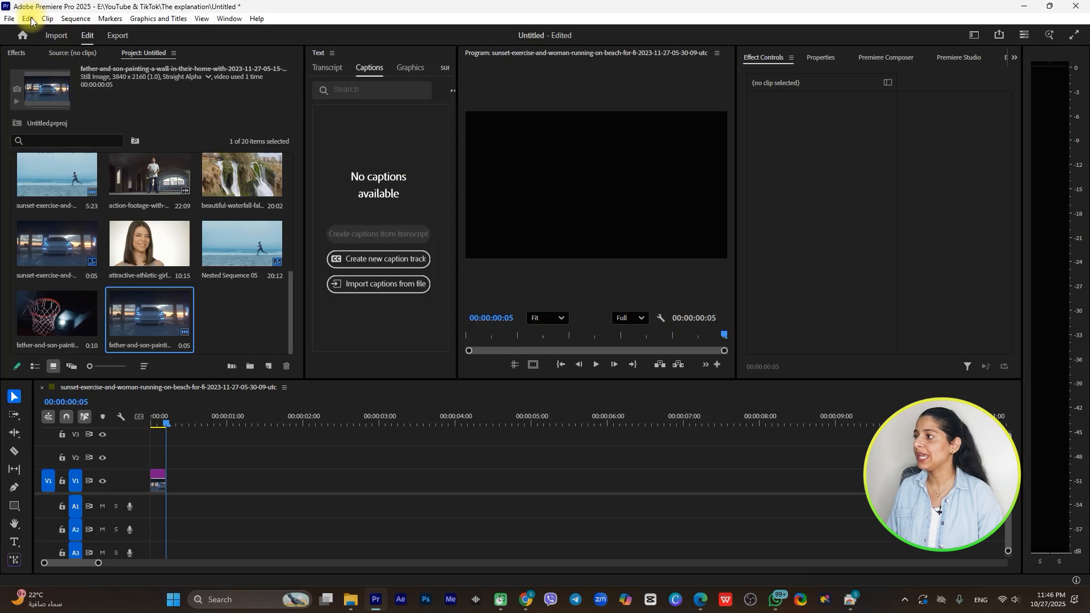
# Change the still image default duration unit to Seconds in the Timeline preferences and save.
pyautogui.click(27, 19)
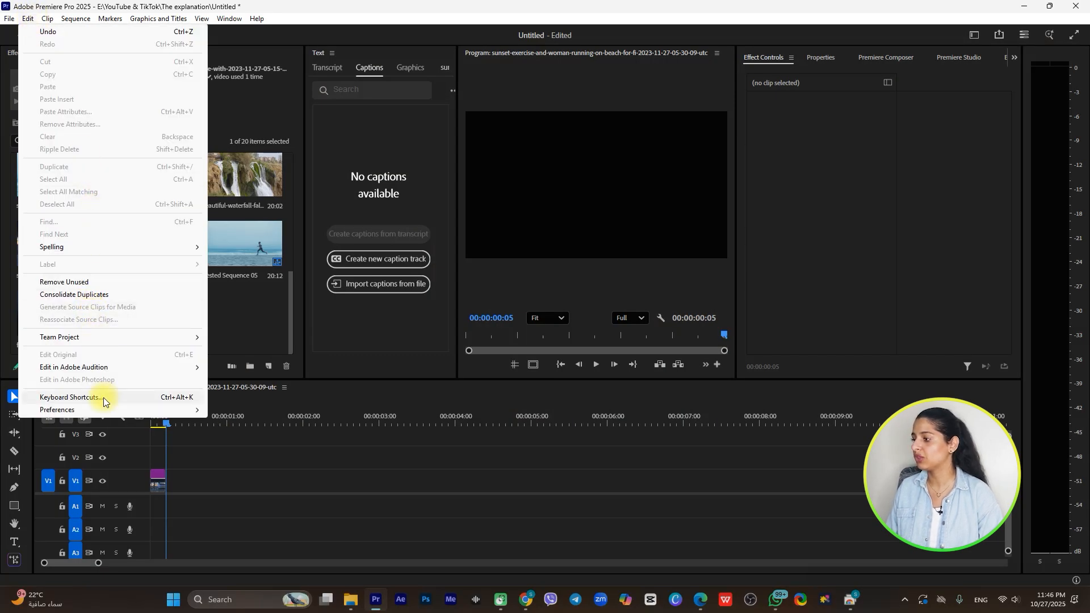
pyautogui.moveTo(104, 408)
pyautogui.click(230, 397)
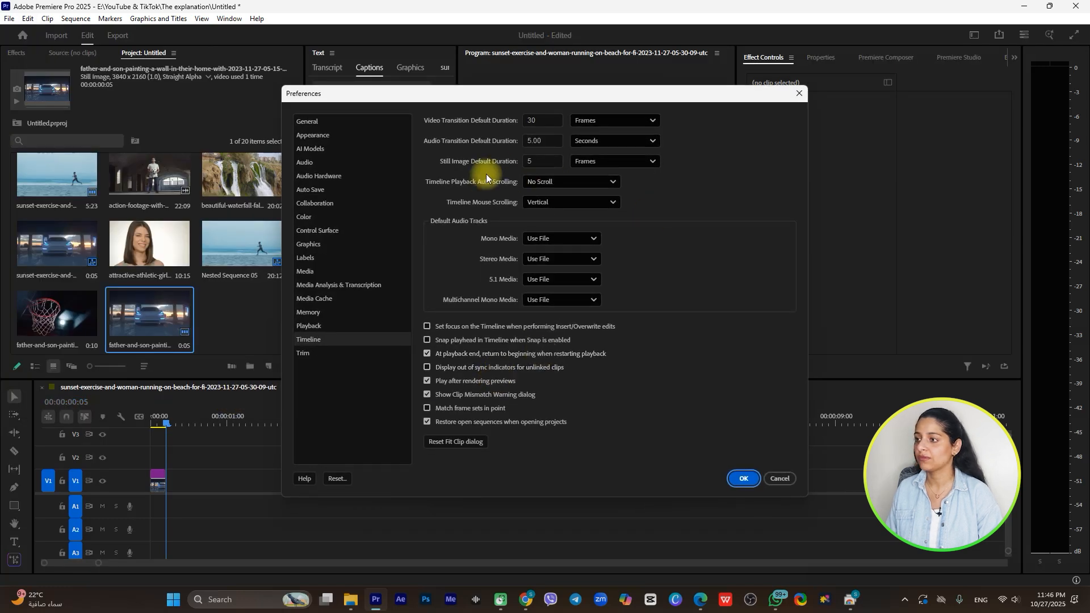
pyautogui.click(615, 162)
pyautogui.click(621, 199)
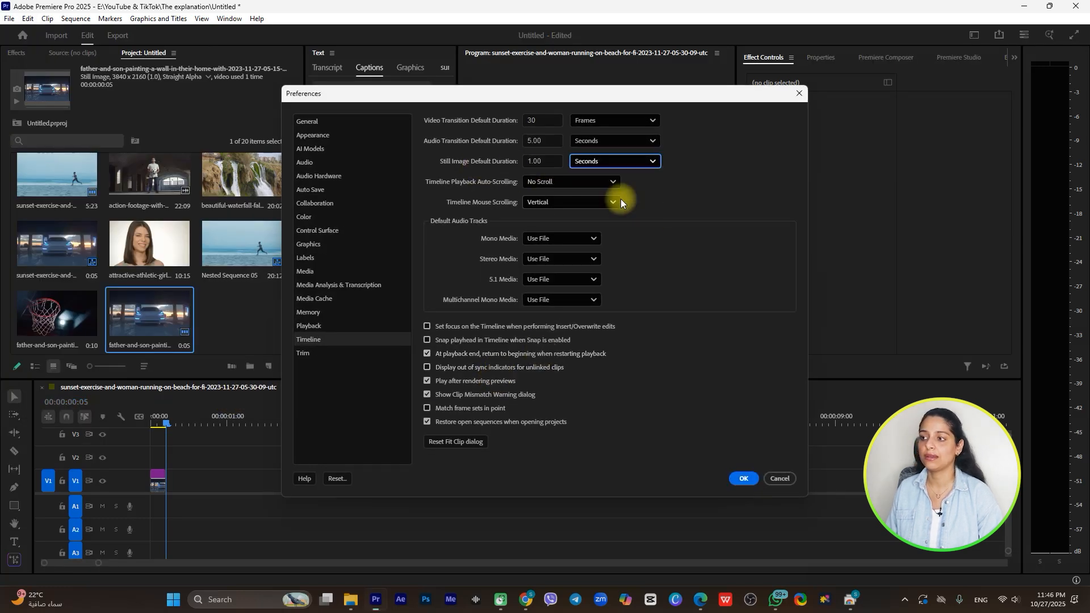
pyautogui.click(742, 480)
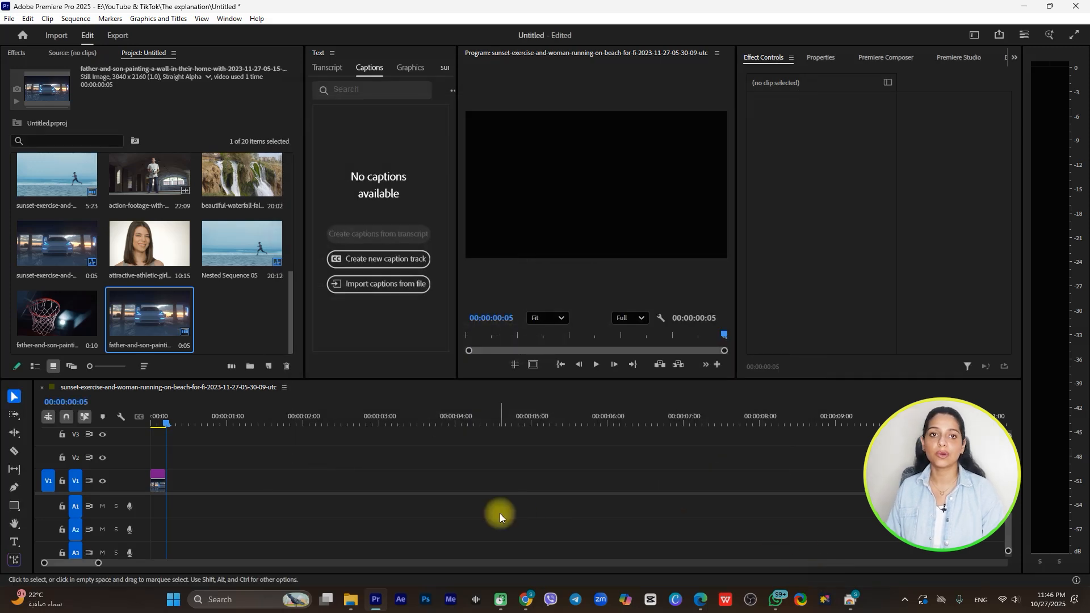